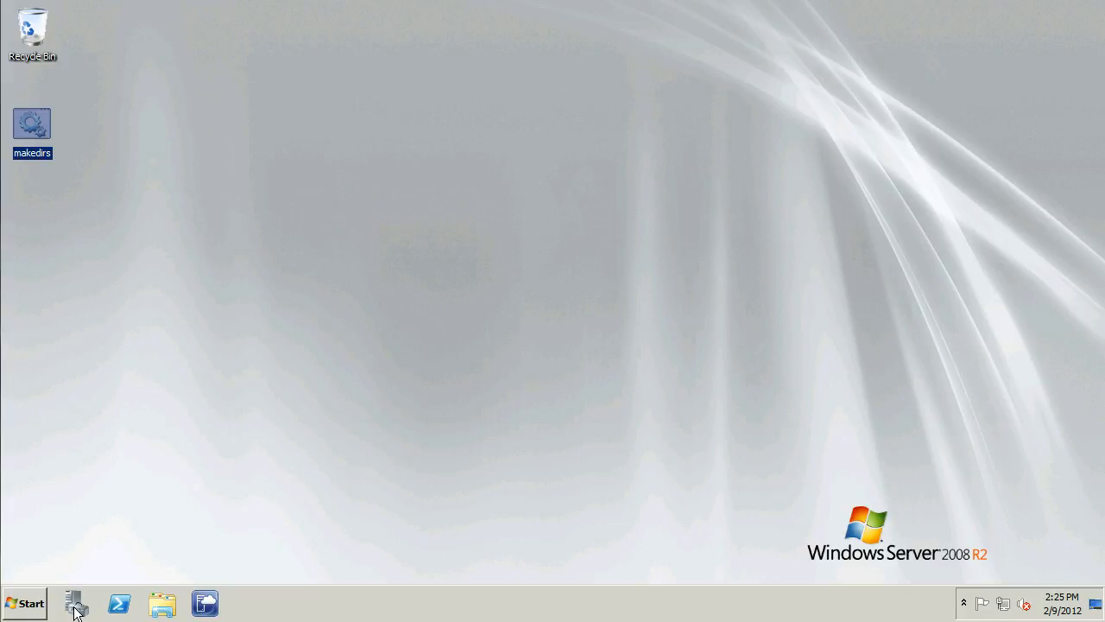
Open Server Manager and display the virtual machines of the IRONFORGE host under the Hyper-V role
click(285, 462)
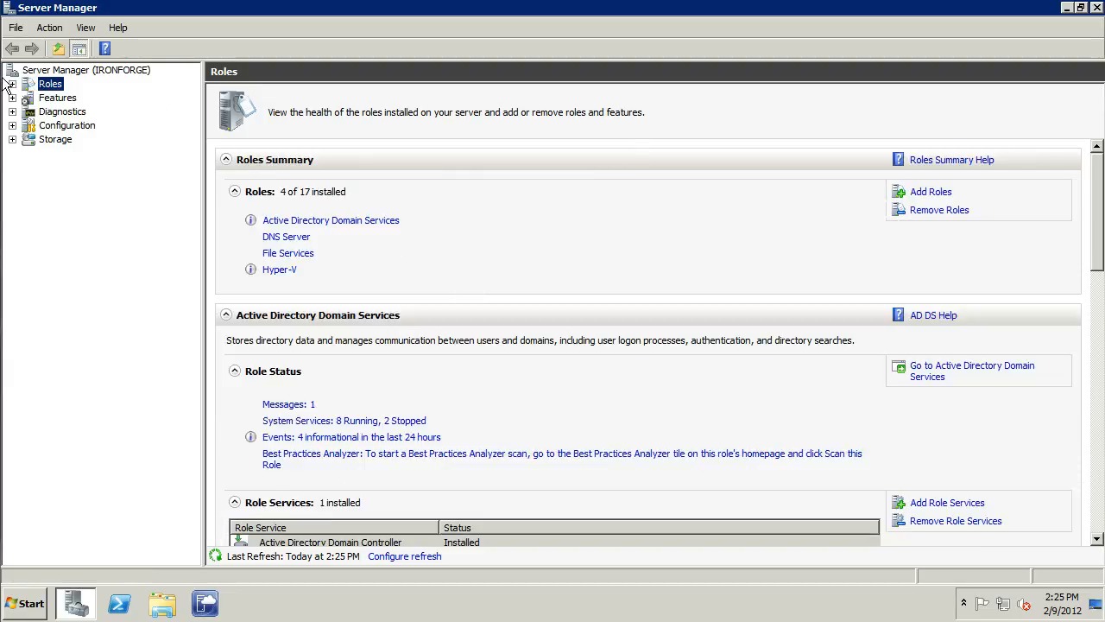
click(12, 84)
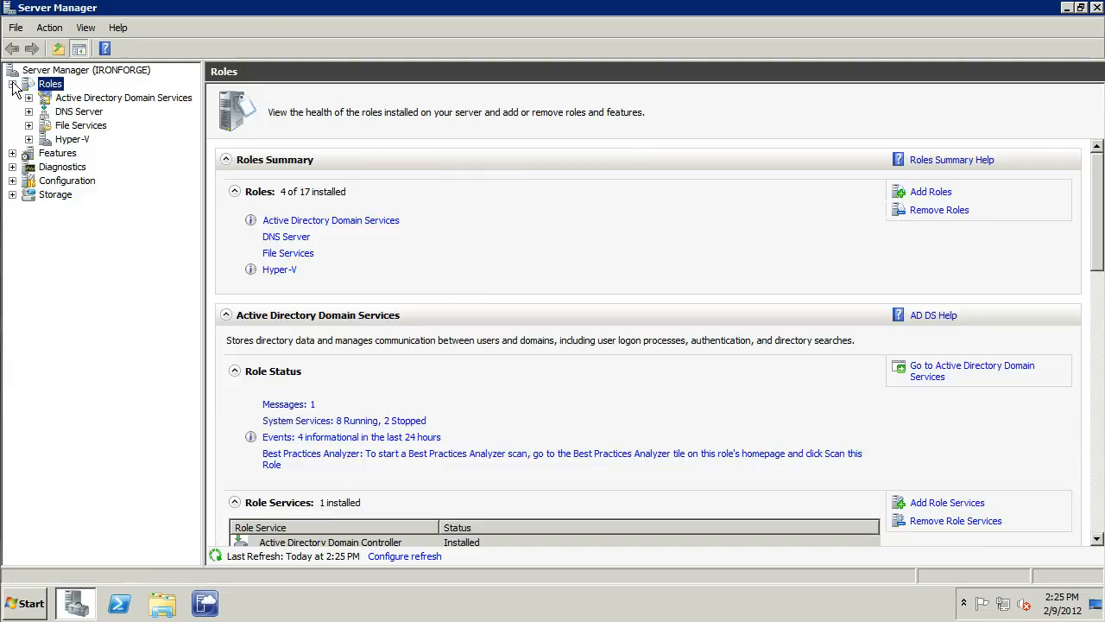
click(61, 140)
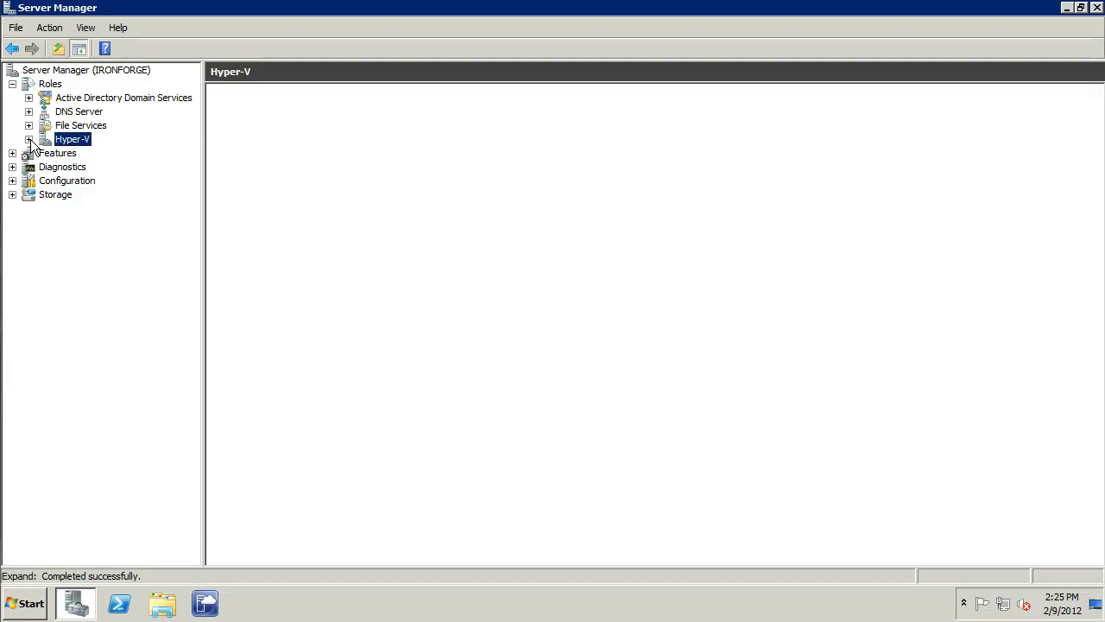
click(28, 140)
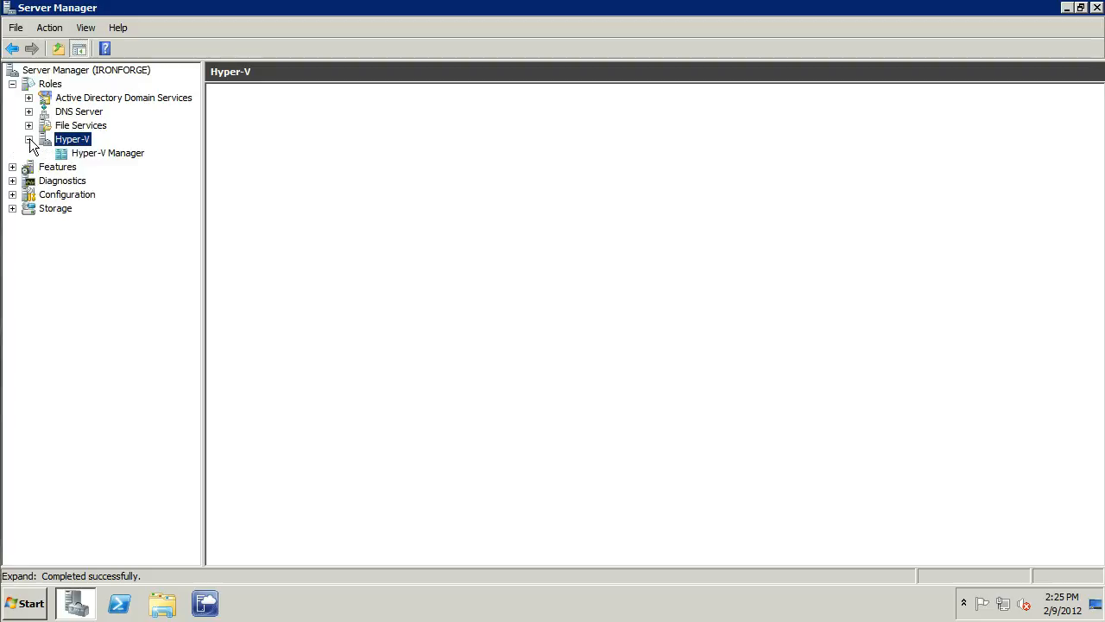
click(87, 154)
click(113, 167)
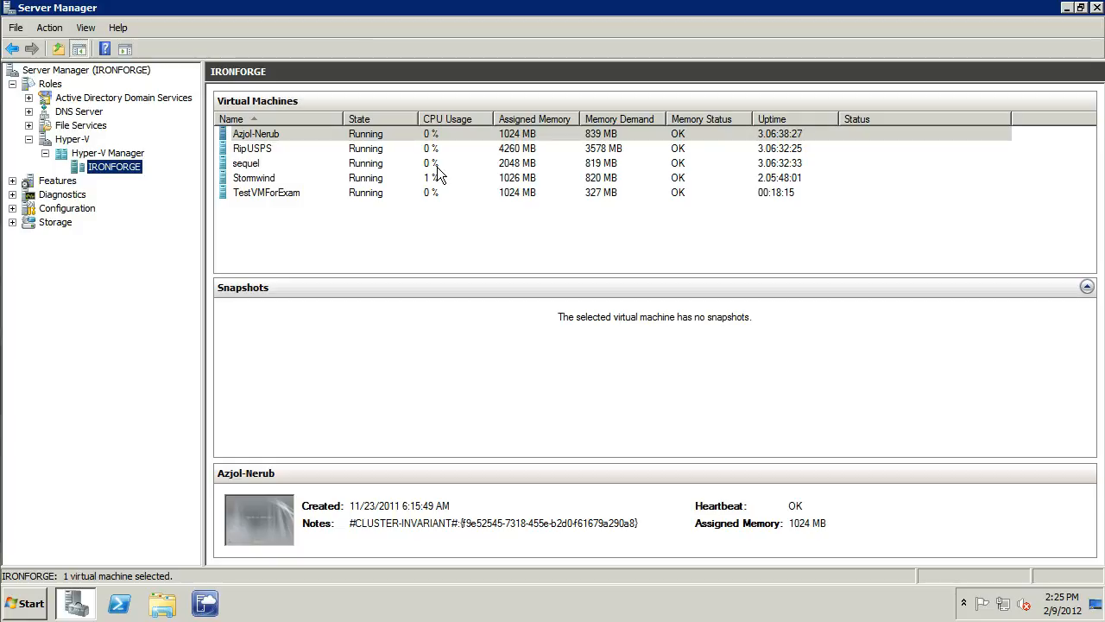
Select the four virtual machines from Stormwind up to Azjol-Nerub
click(263, 177)
key(shift+Up)
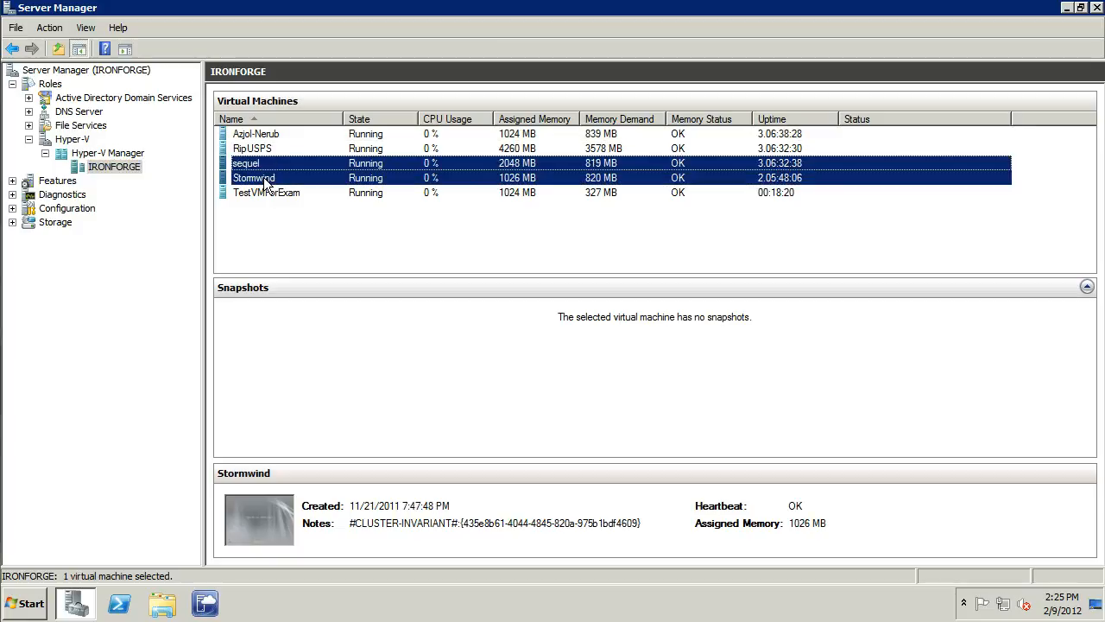
key(shift+Up)
key(shift+Up)
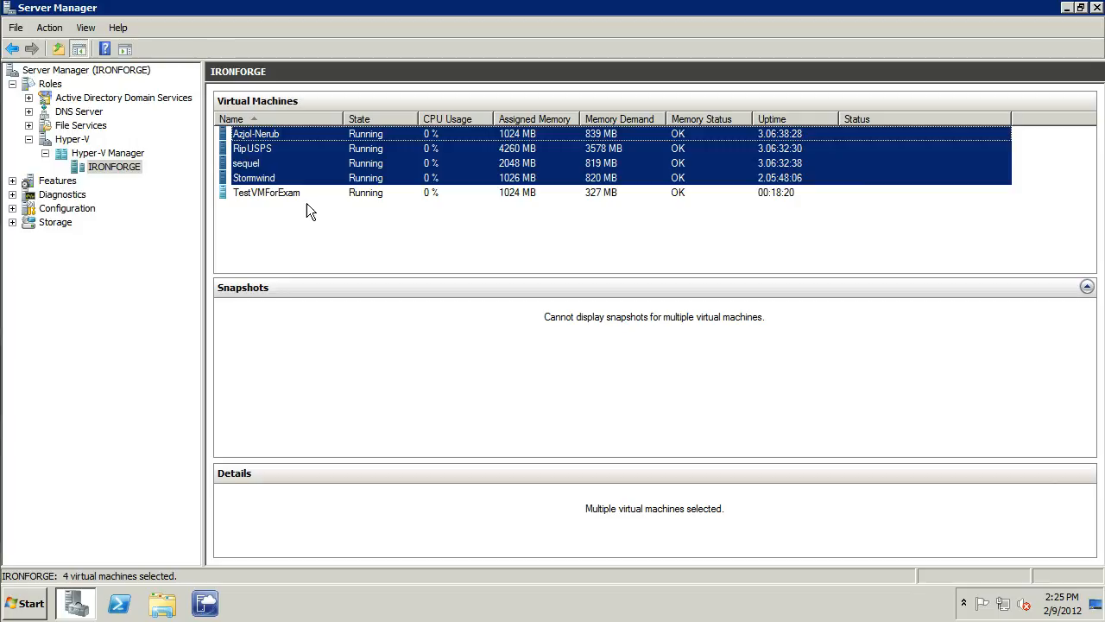
Connect to the TestVMForExam virtual machine and log on with the account password
click(302, 193)
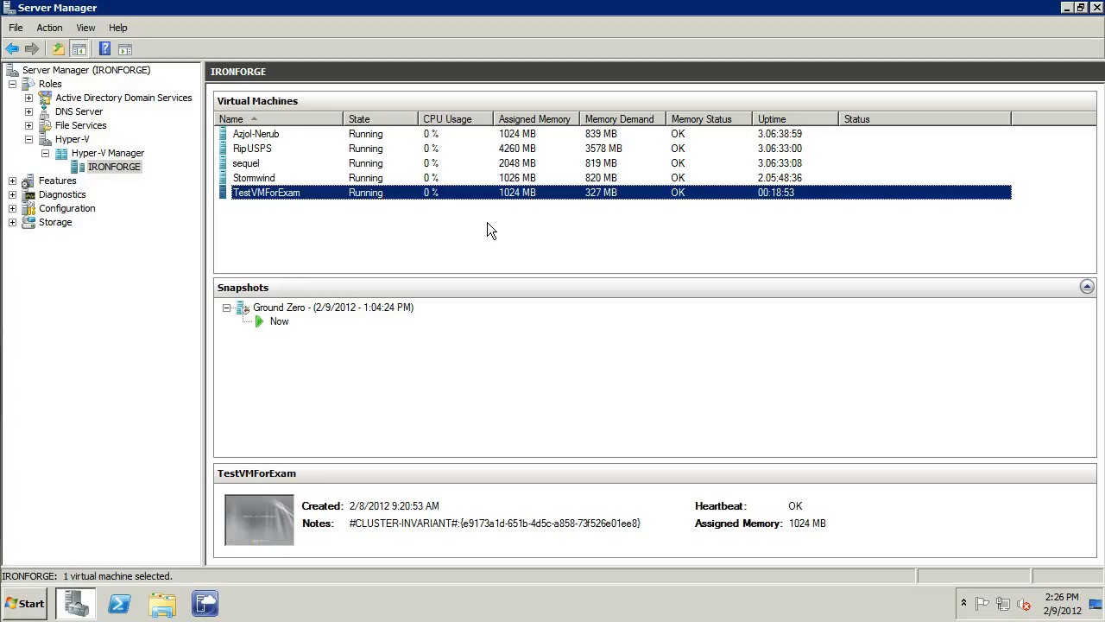
double_click(371, 192)
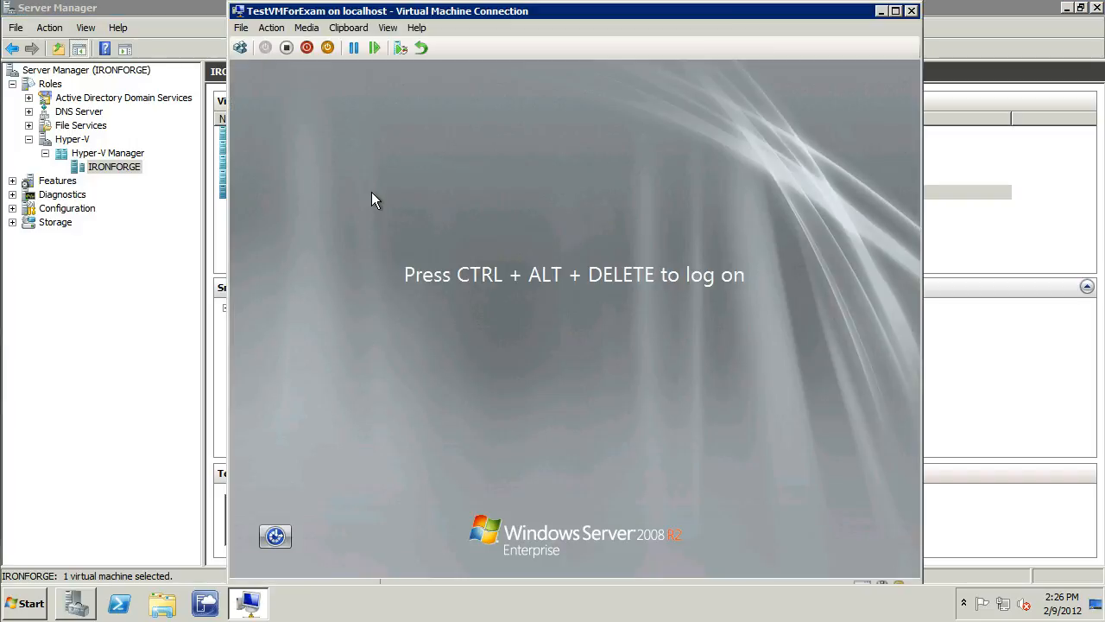
click(242, 49)
click(647, 393)
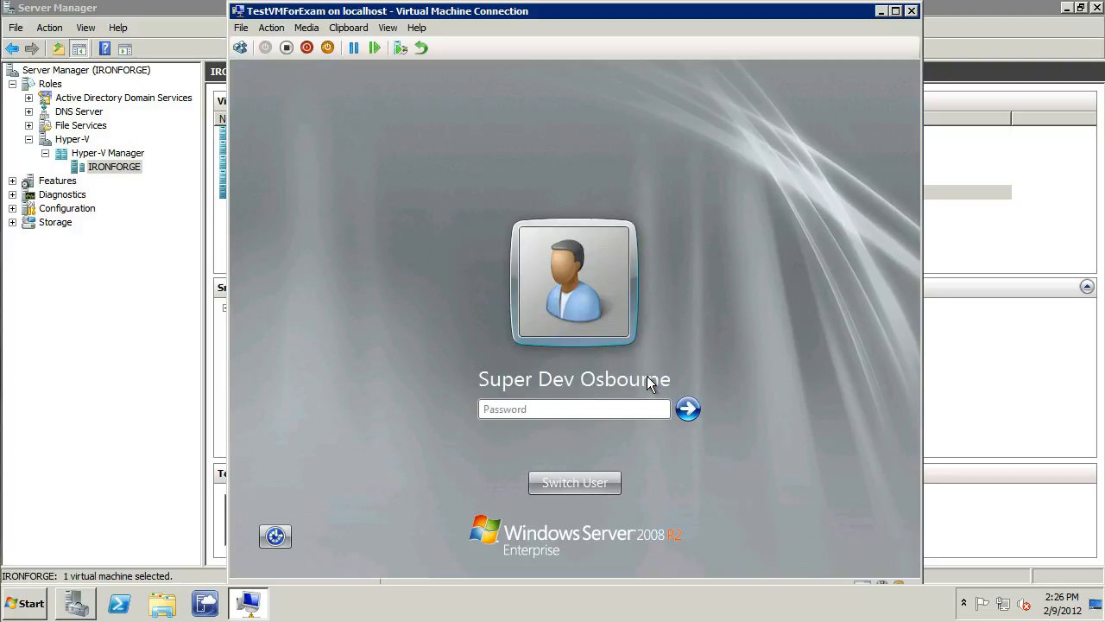
text(Pa$$w0rd1234)
key(Return)
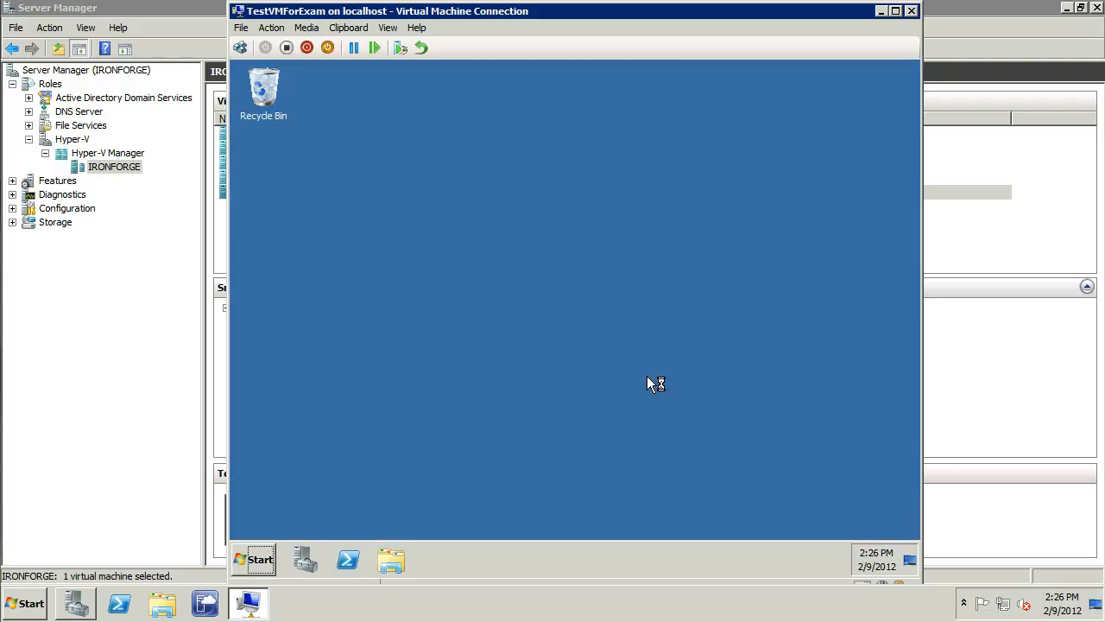
In the virtual machine's remote settings, allow connections from computers running any version of Remote Desktop and accept the firewall exception
click(252, 561)
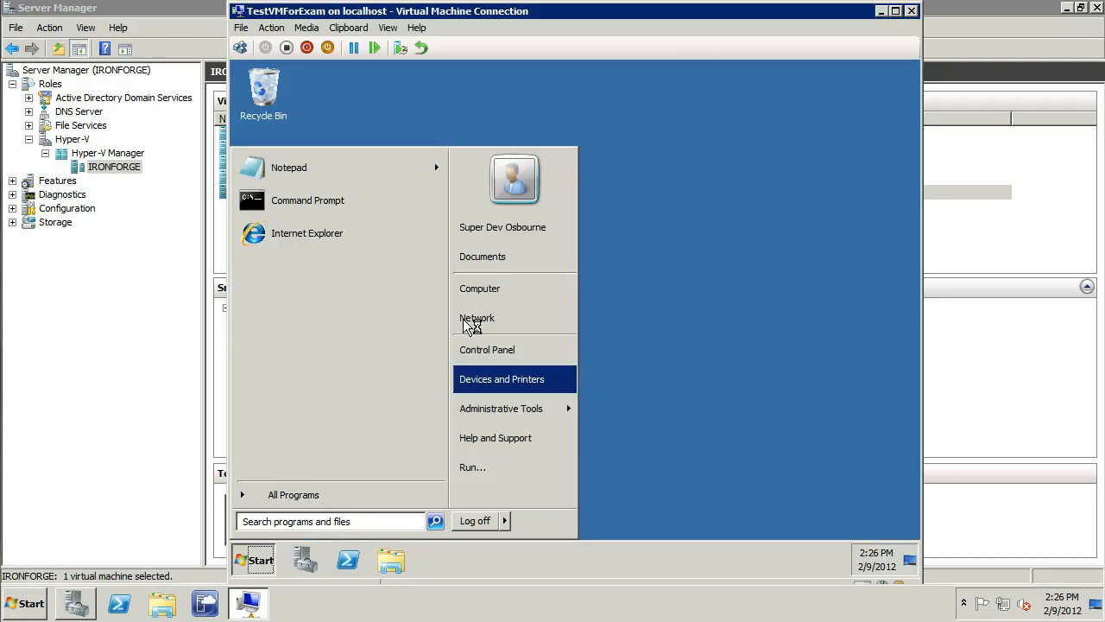
right_click(475, 290)
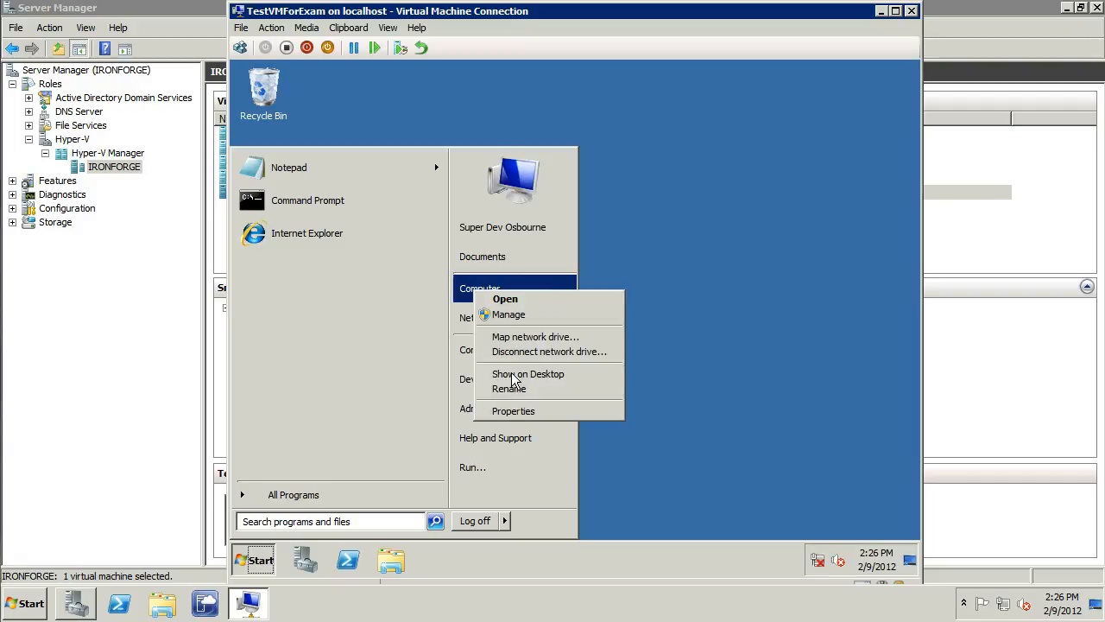
click(516, 411)
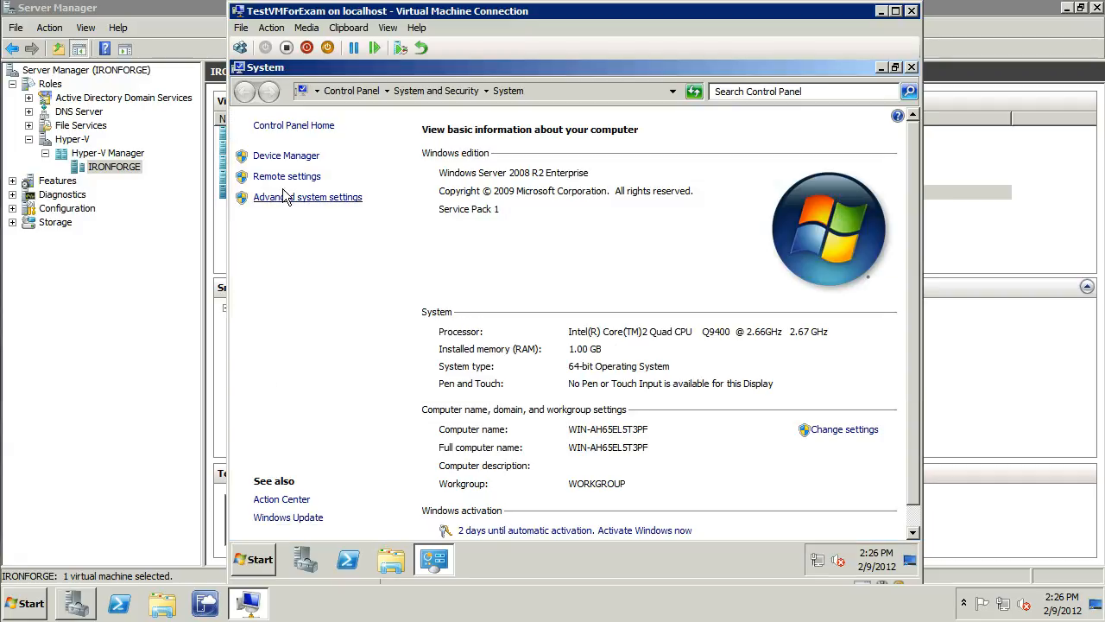
click(279, 181)
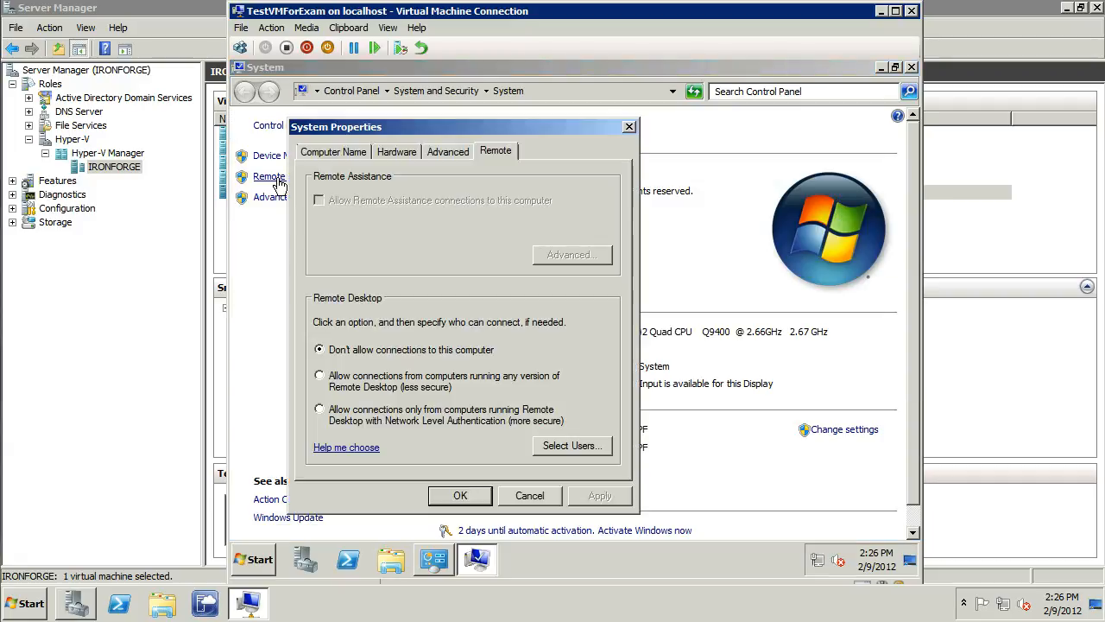
click(321, 377)
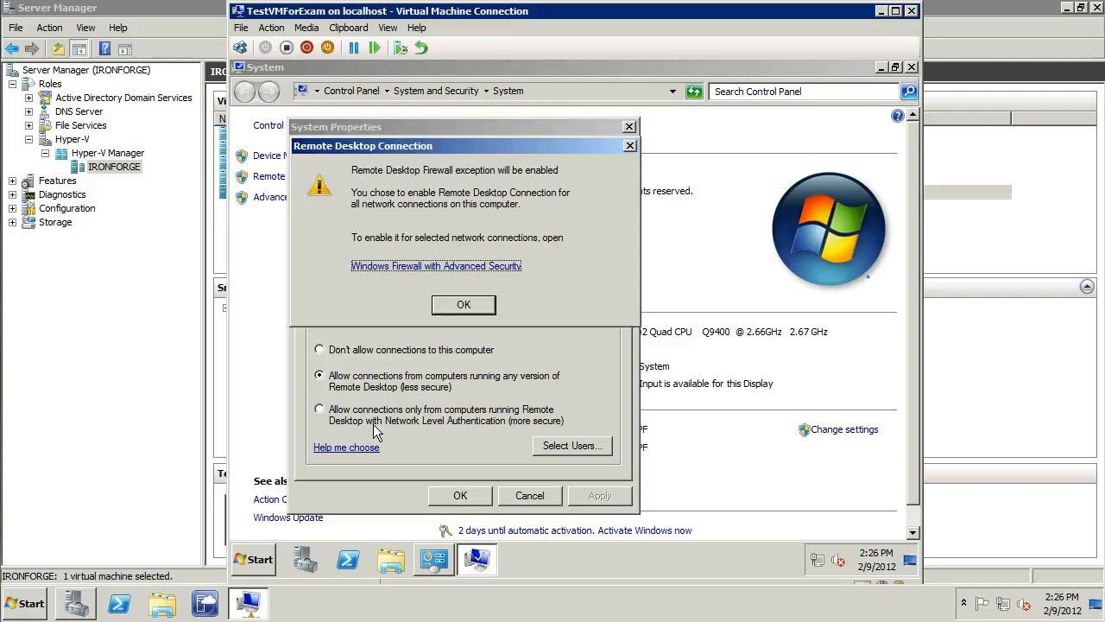
click(464, 304)
Review the Remote Desktop users list without changing it, accept the remote settings and close the System window
click(566, 449)
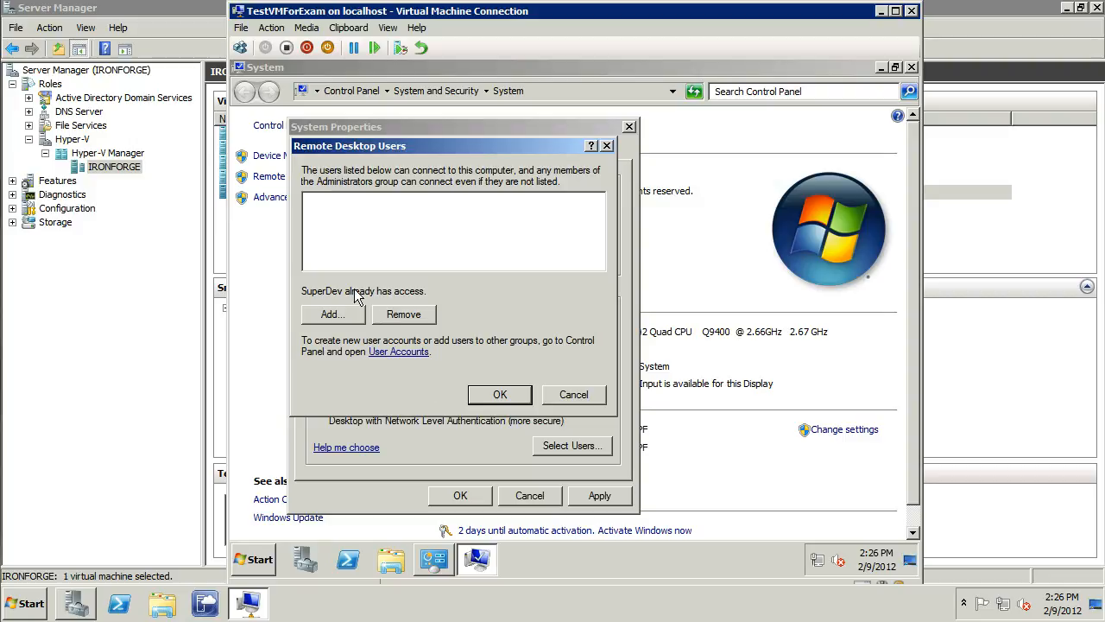
click(569, 395)
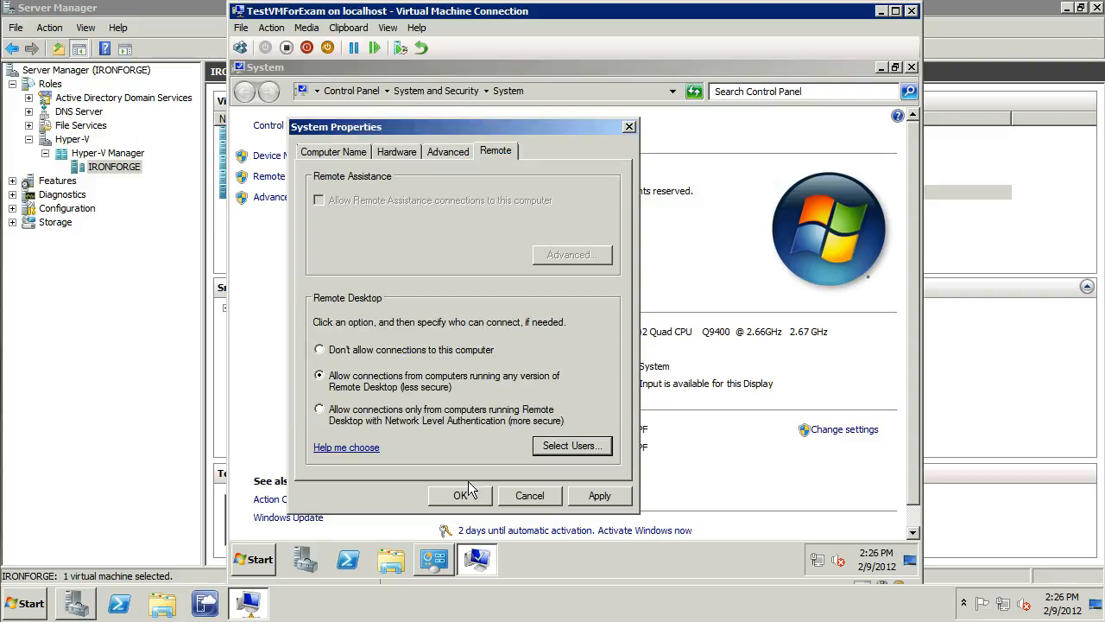
click(462, 496)
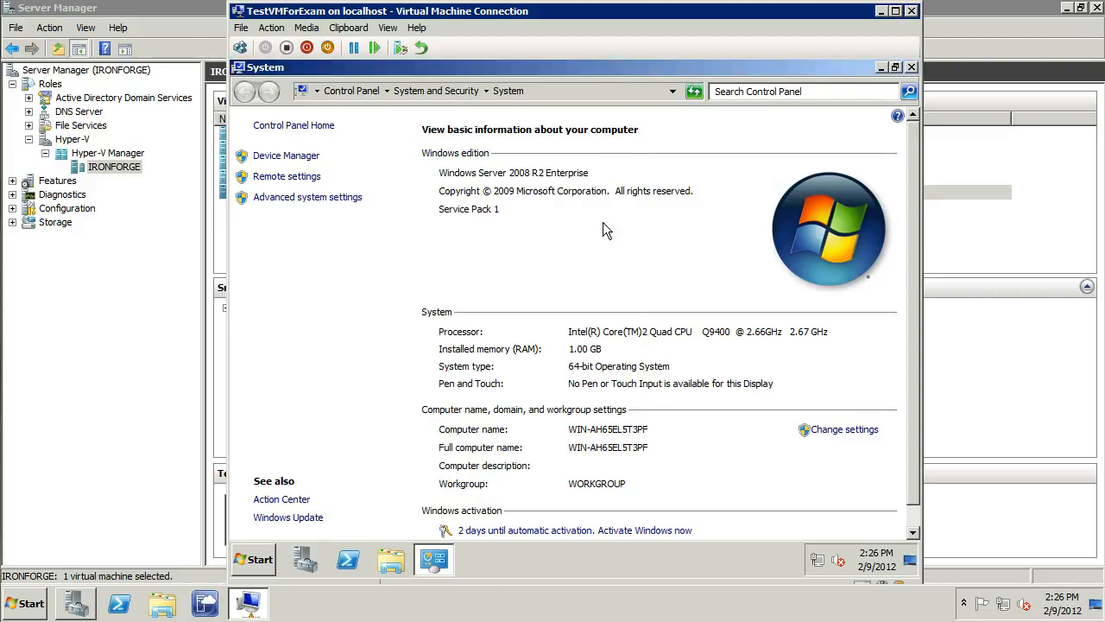
click(912, 67)
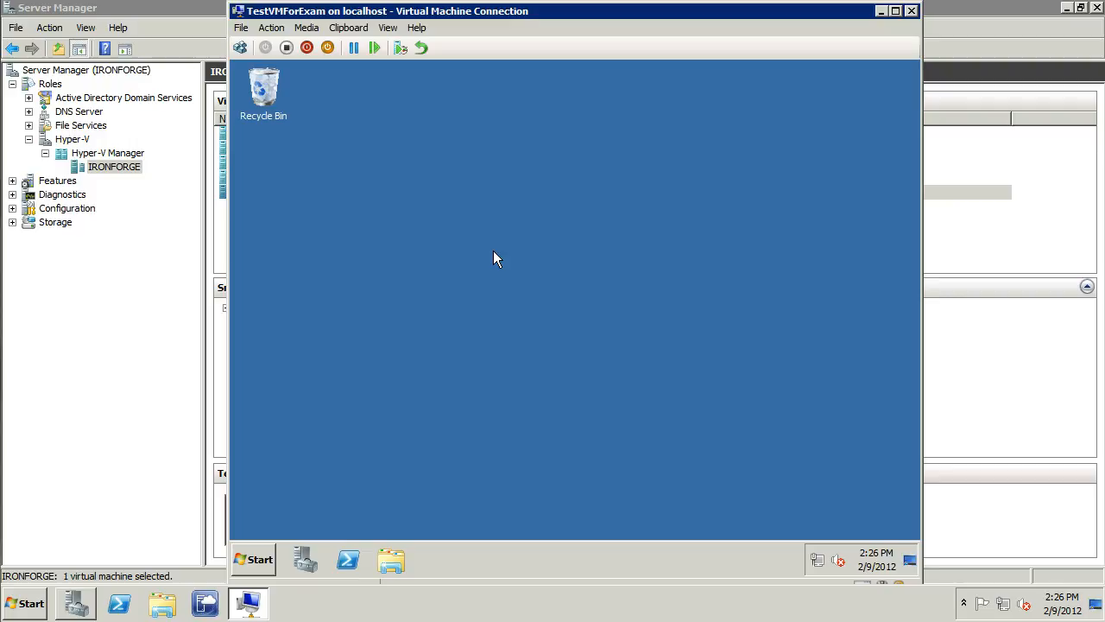
Open the MyCode folder on Local Disk (C:) inside the virtual machine
click(259, 561)
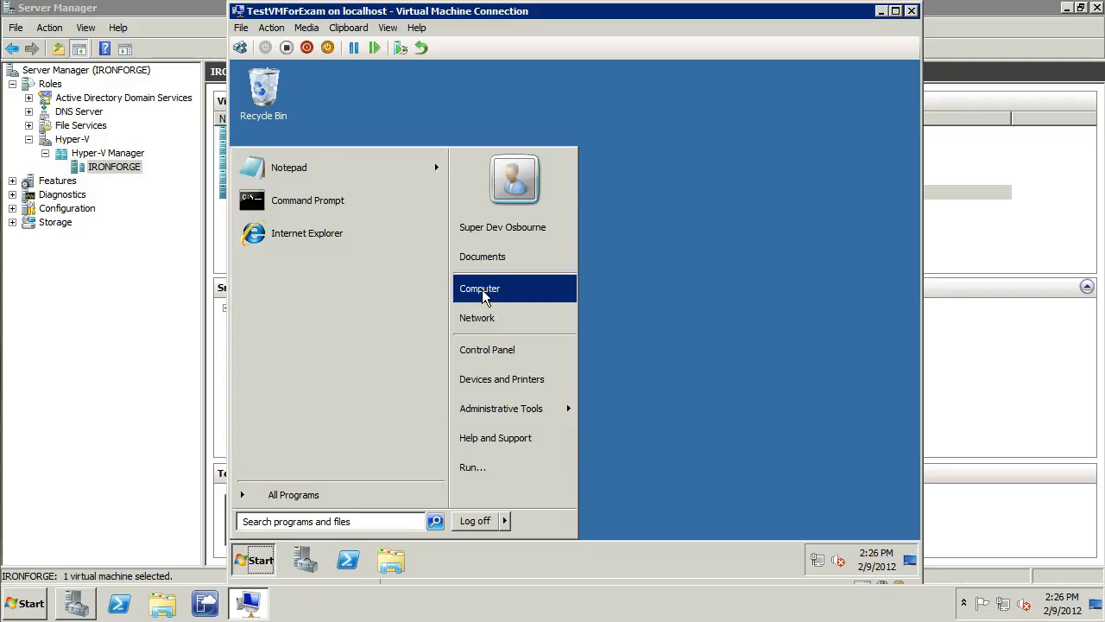
click(484, 294)
click(427, 192)
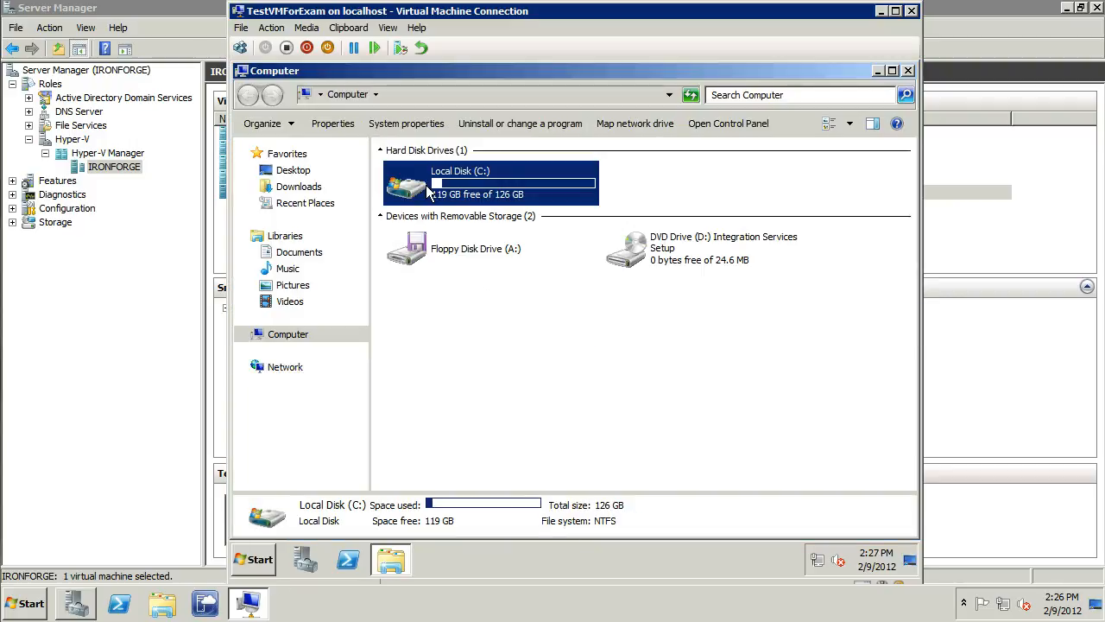
double_click(428, 192)
double_click(421, 171)
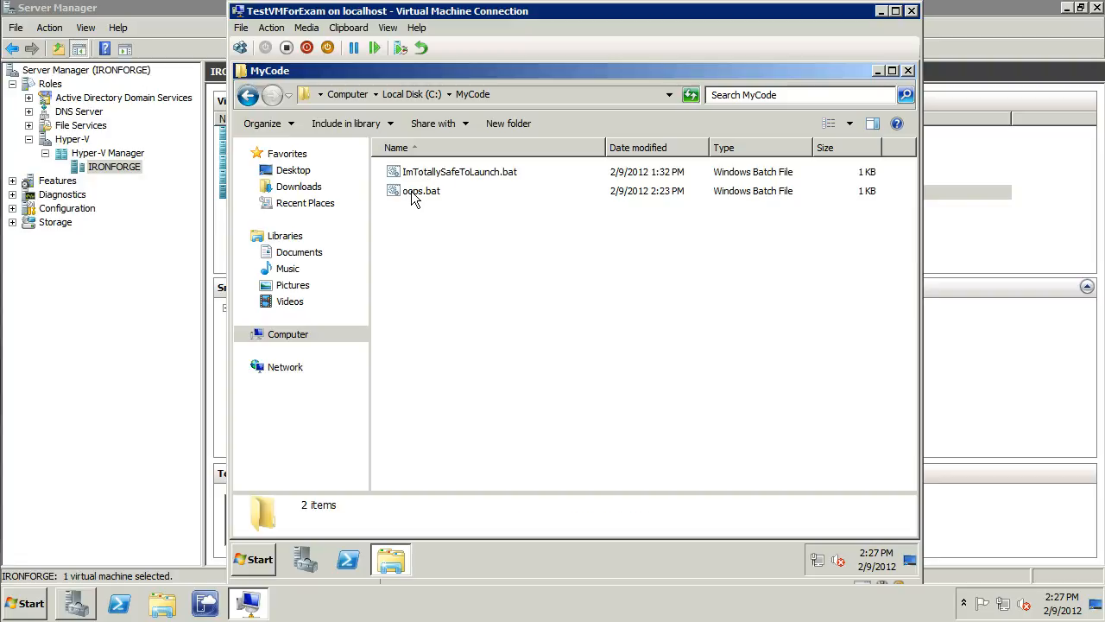
Examine the commands in oops.bat in Notepad and close the file
right_click(412, 193)
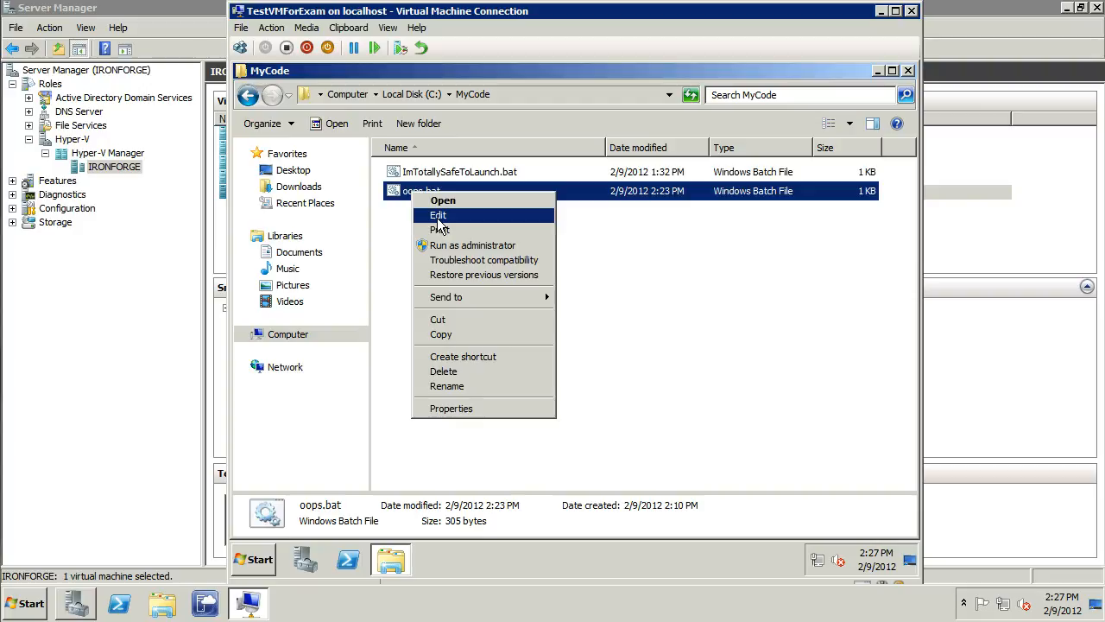
click(439, 218)
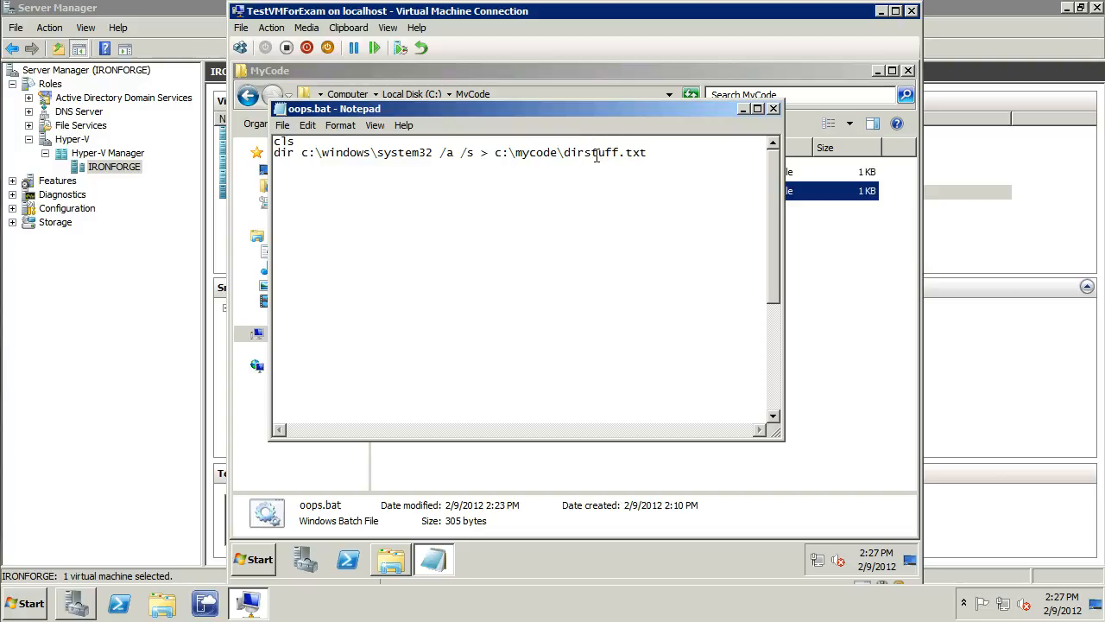
click(772, 109)
Check TestVMForExam's existing snapshots in Server Manager and return to its connection window
click(114, 372)
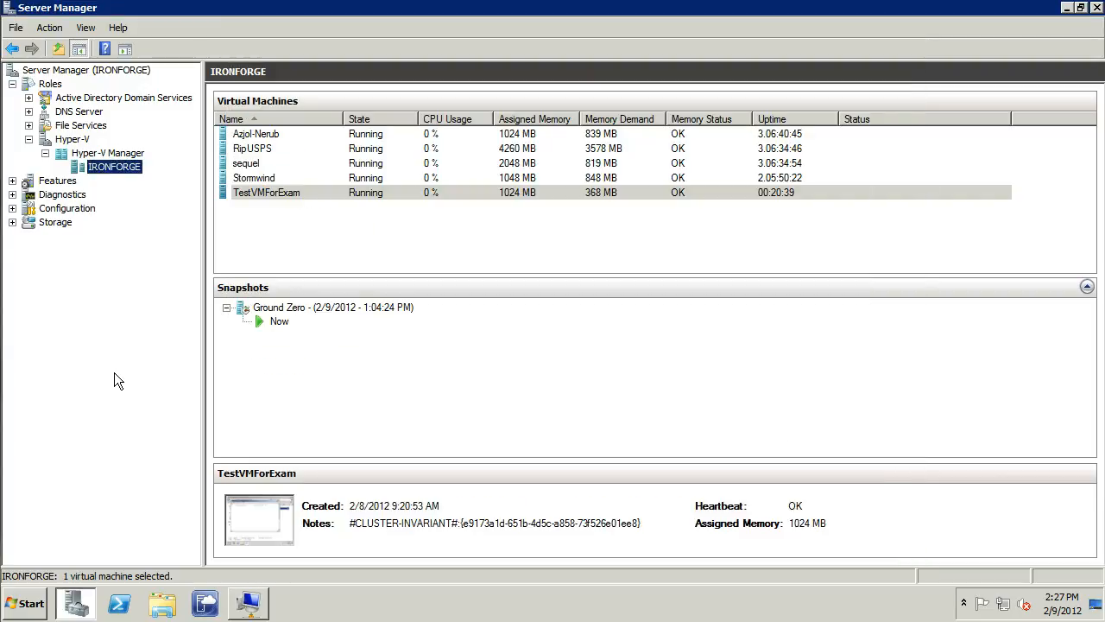
click(449, 192)
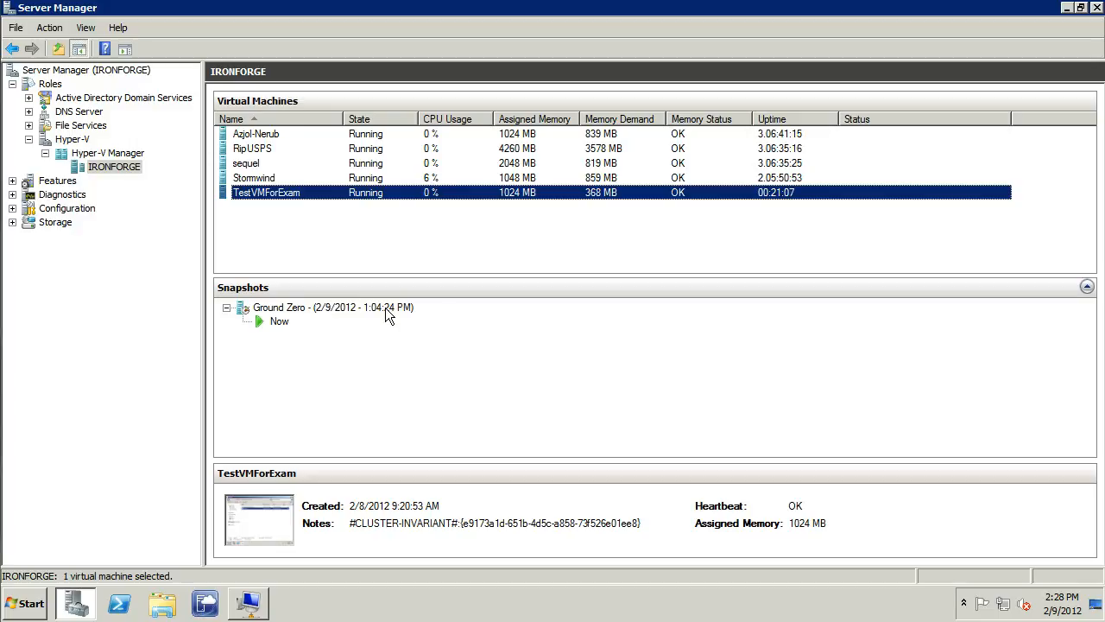
click(249, 603)
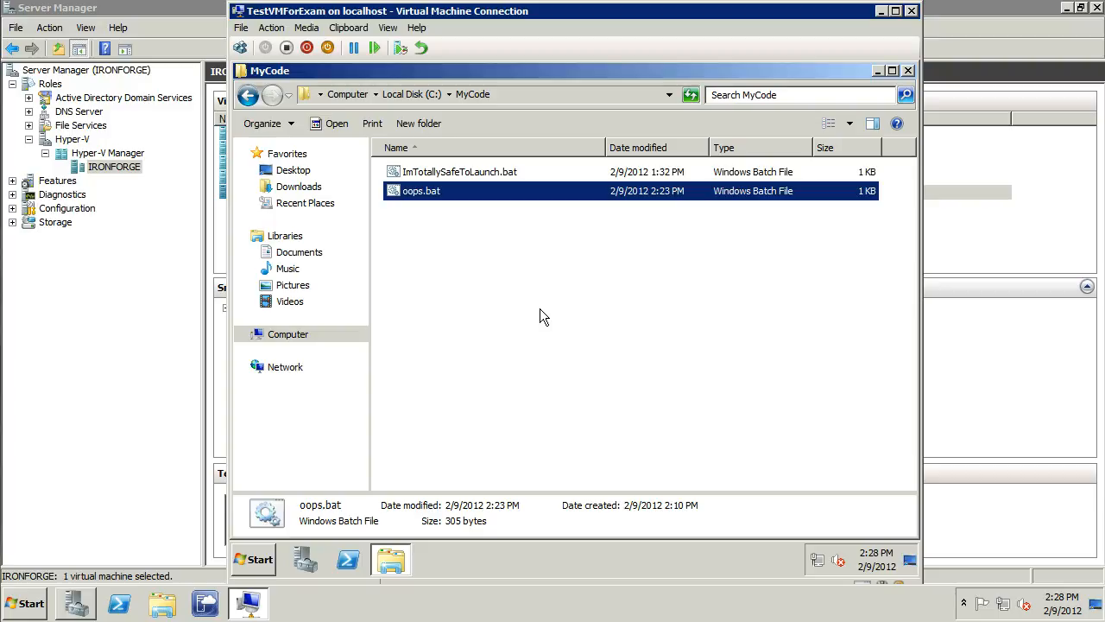
Switch to Server Manager and take a snapshot of the TestVMForExam virtual machine
click(99, 374)
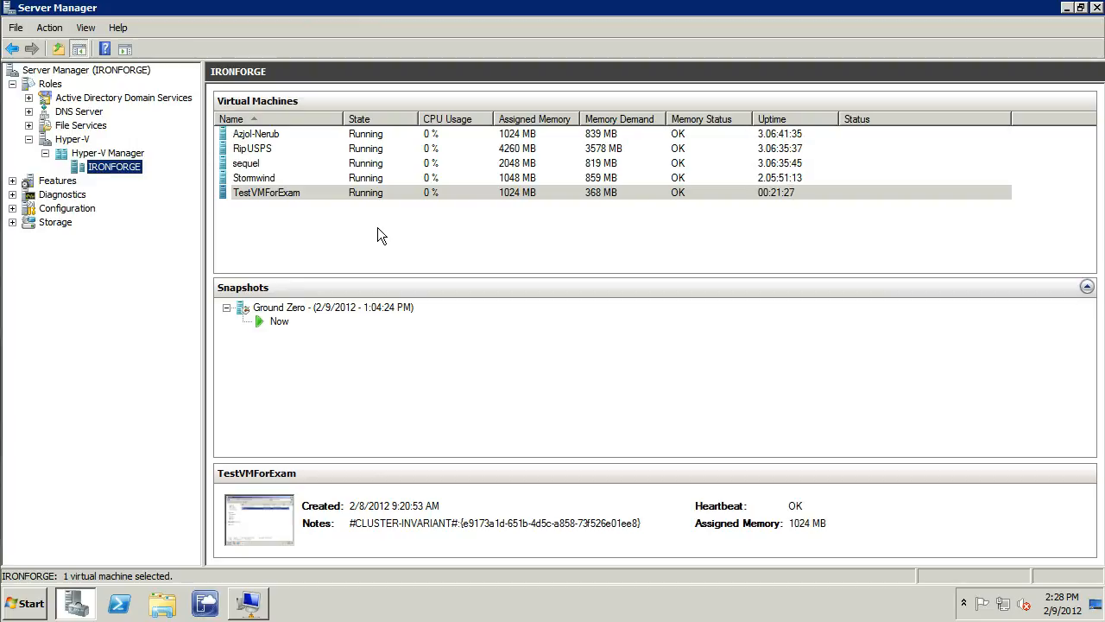
right_click(363, 197)
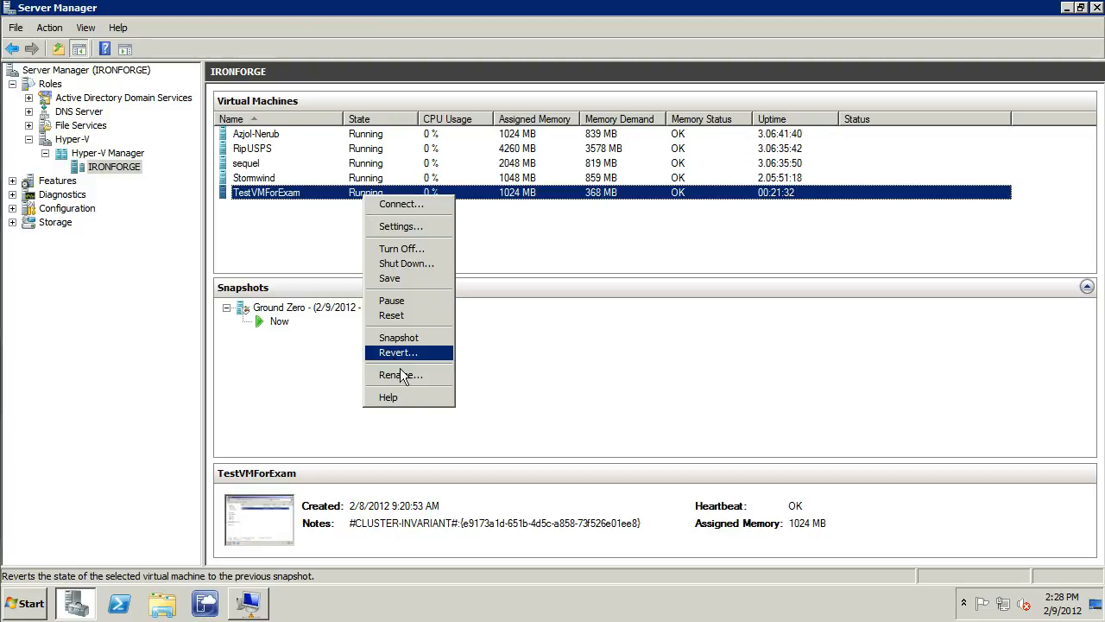
click(406, 337)
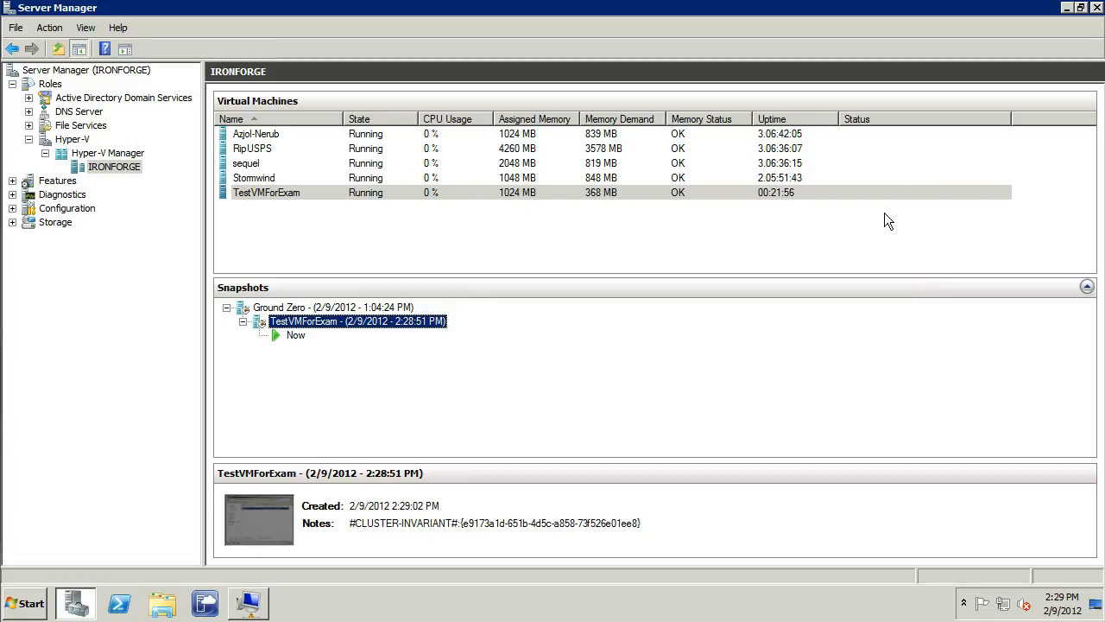
Rename the new snapshot by replacing TestVMForExam with "Before OOPS!" and keeping the date and time
click(336, 321)
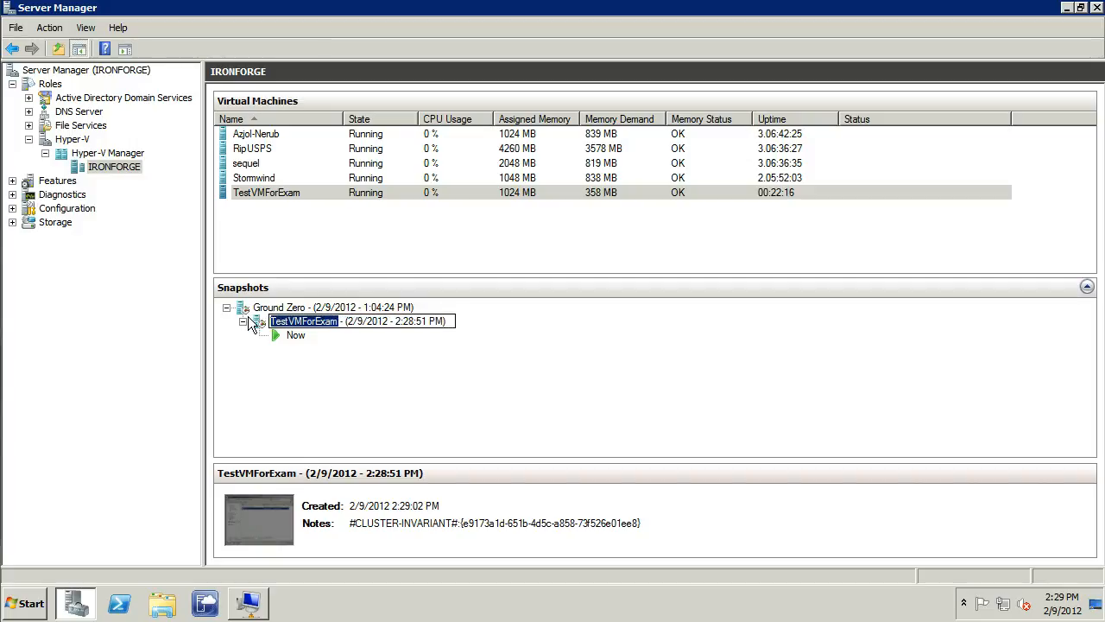
text(Before O)
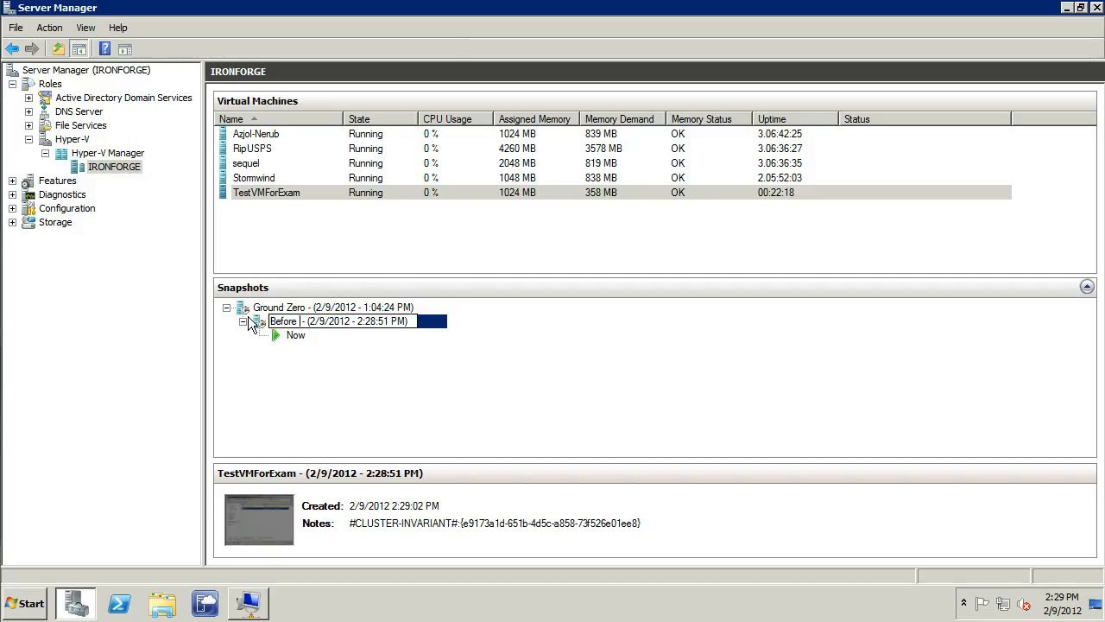
text(OPS!)
key(Return)
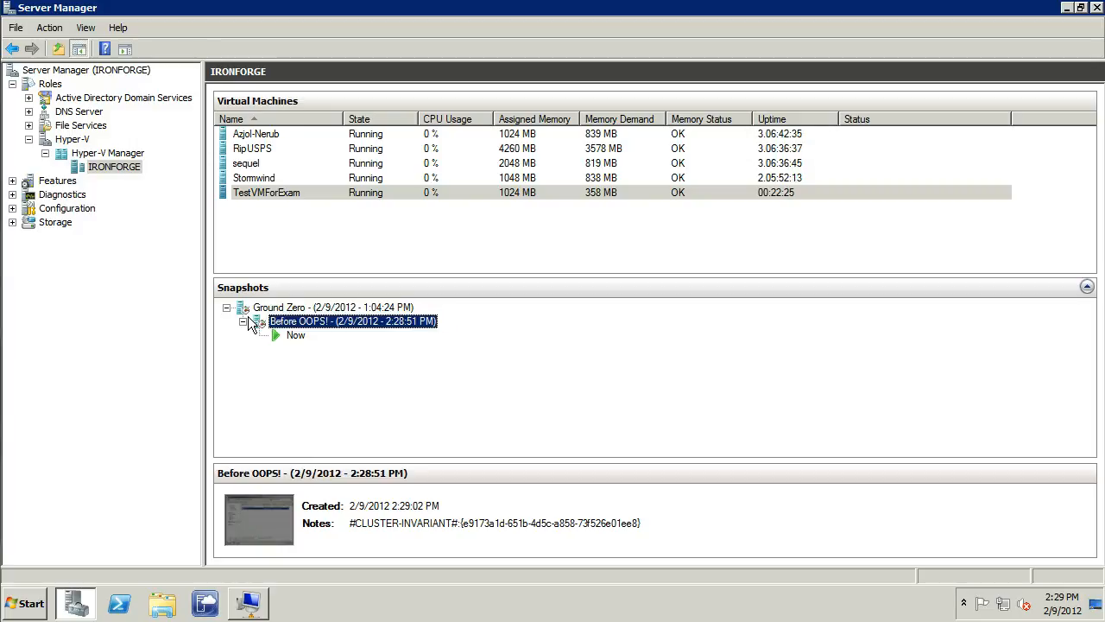
Switch to the TestVMForExam connection, run oops.bat, and look through the folders it creates in MyCode
click(249, 602)
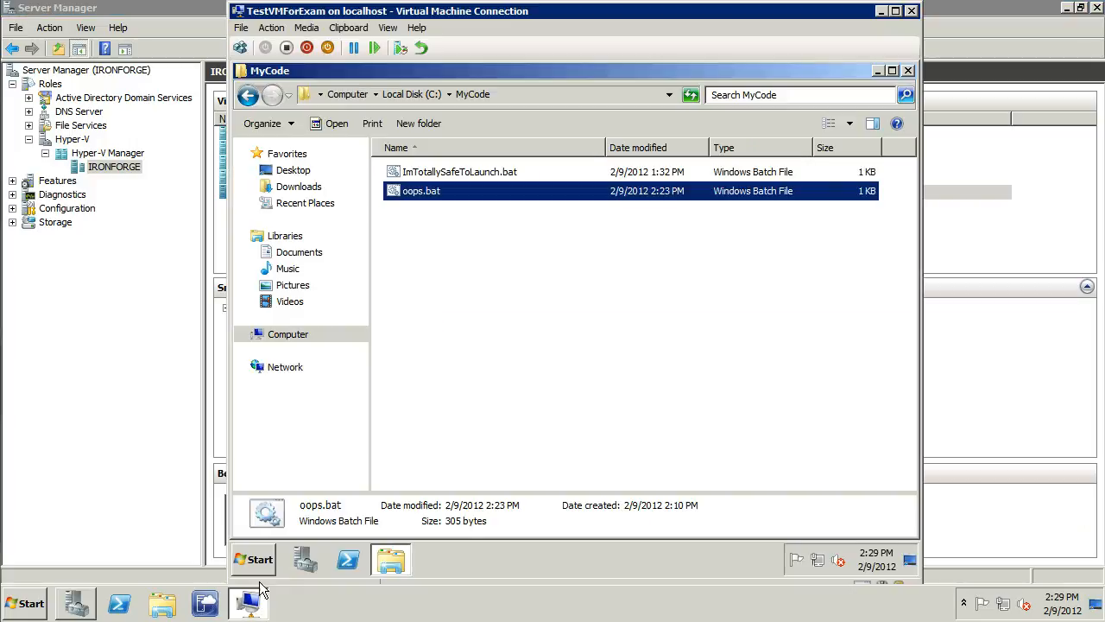
double_click(419, 193)
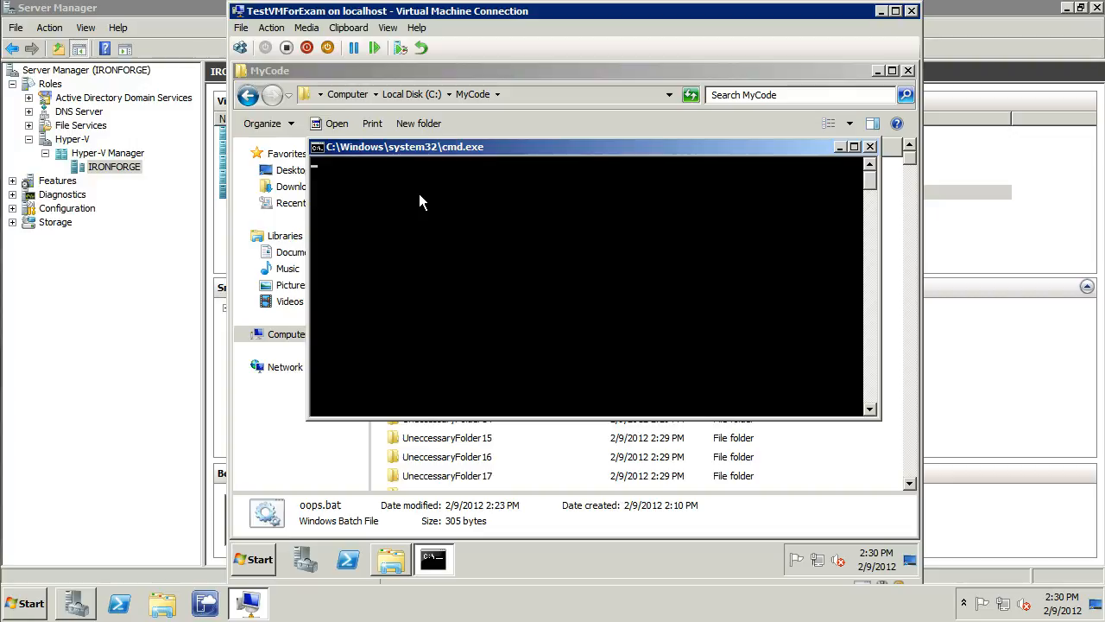
click(838, 147)
click(471, 210)
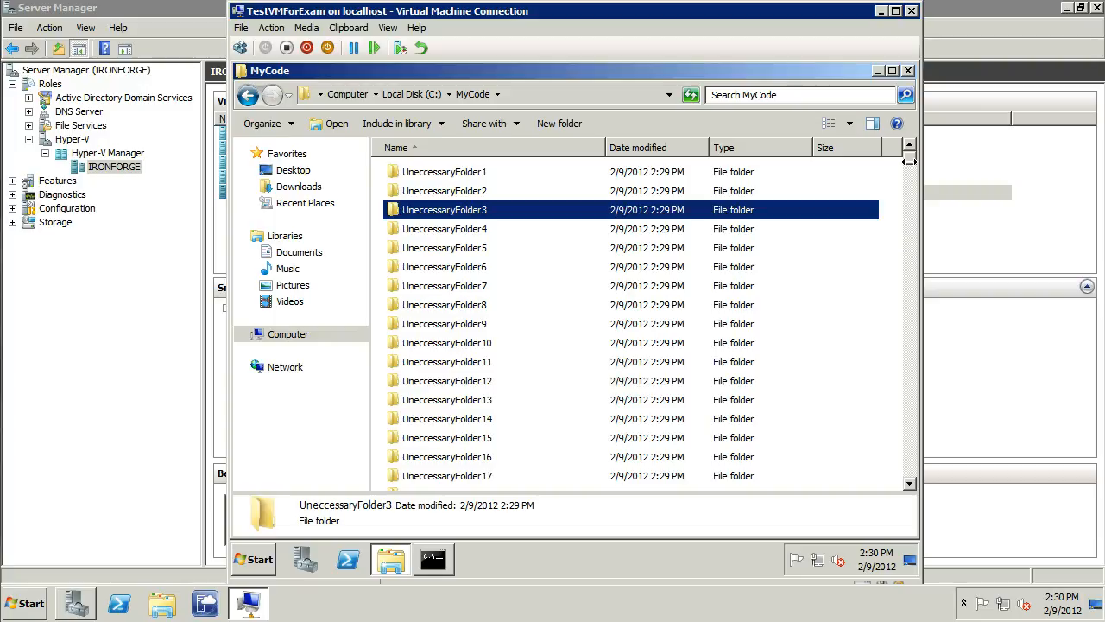
drag(909, 161, 910, 484)
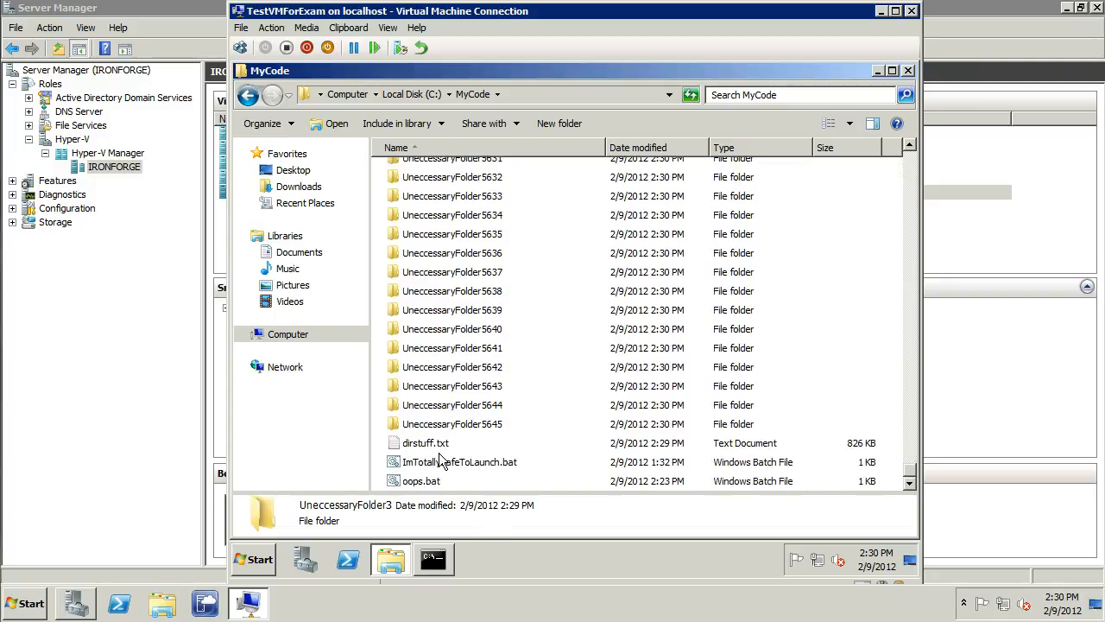
Interrupt the running oops.bat in its console window and confirm terminating the batch job
click(432, 563)
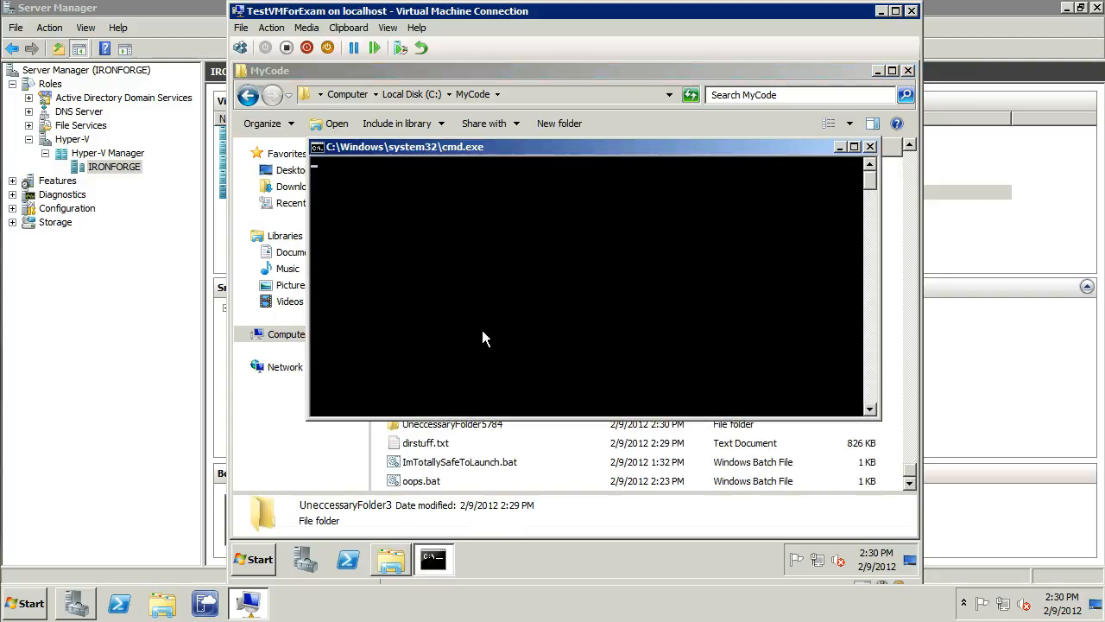
text(y)
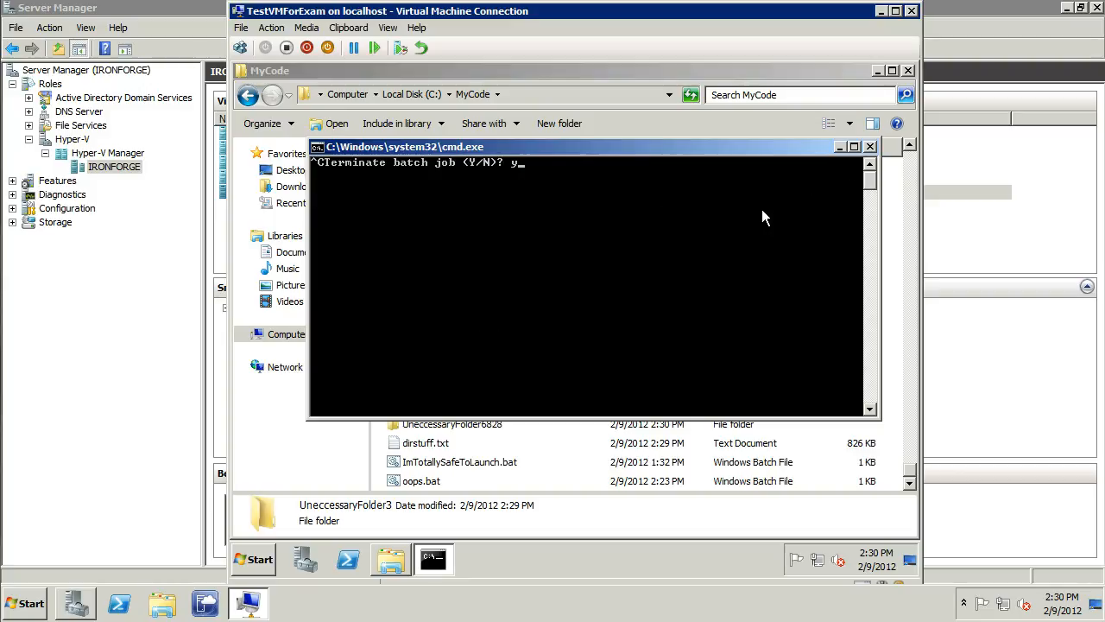
key(Return)
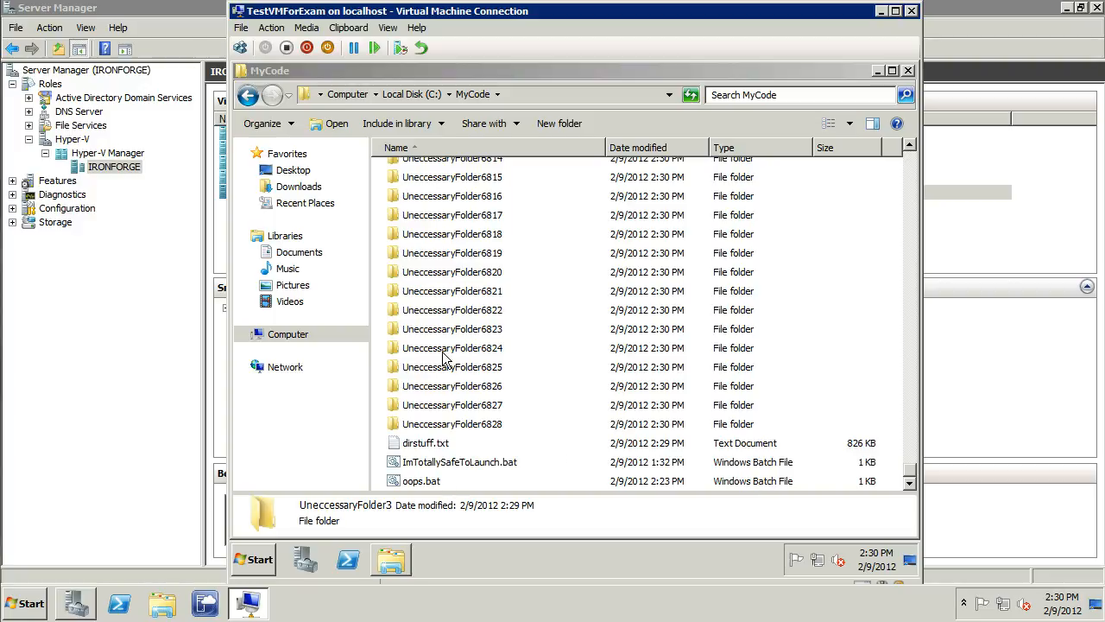
Review the folder-creation loop of oops.bat in Notepad and check the end of the MyCode file list
right_click(419, 483)
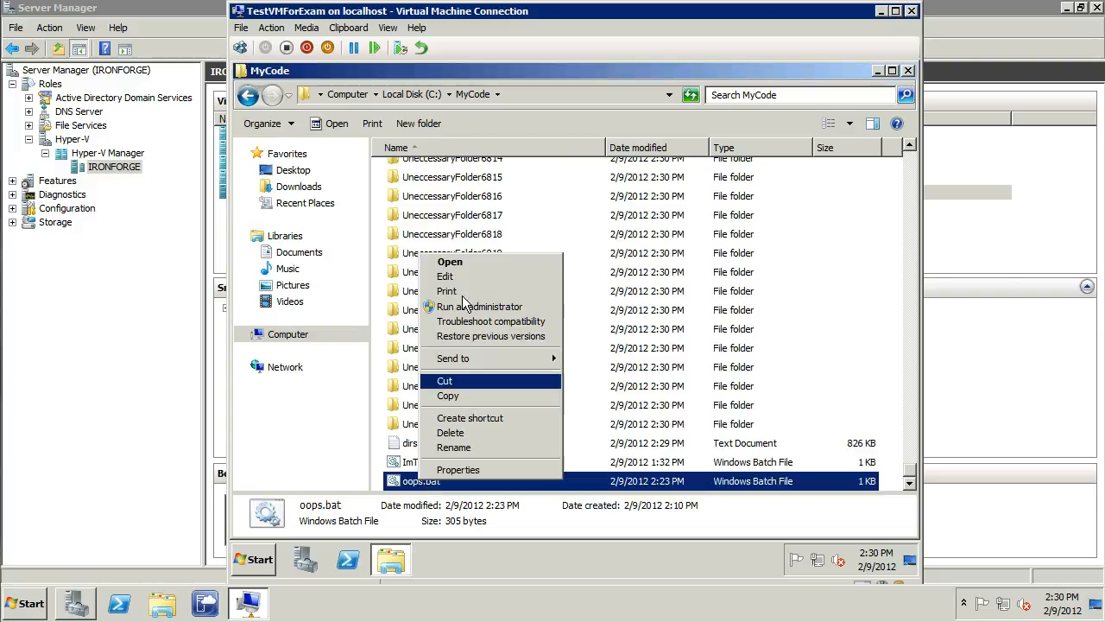
click(445, 276)
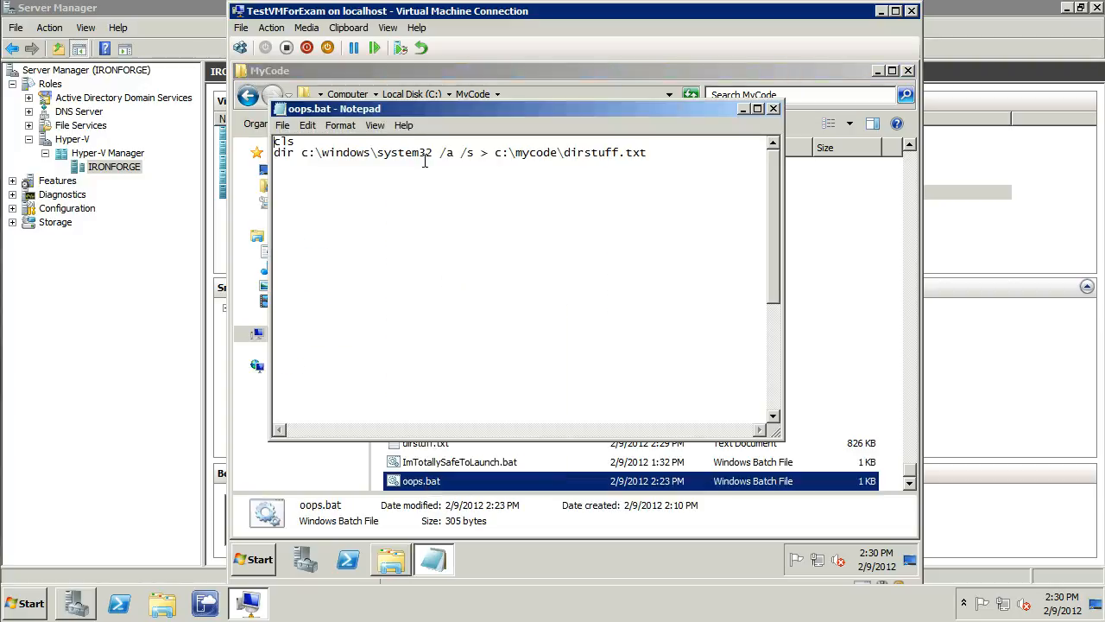
drag(773, 197, 784, 335)
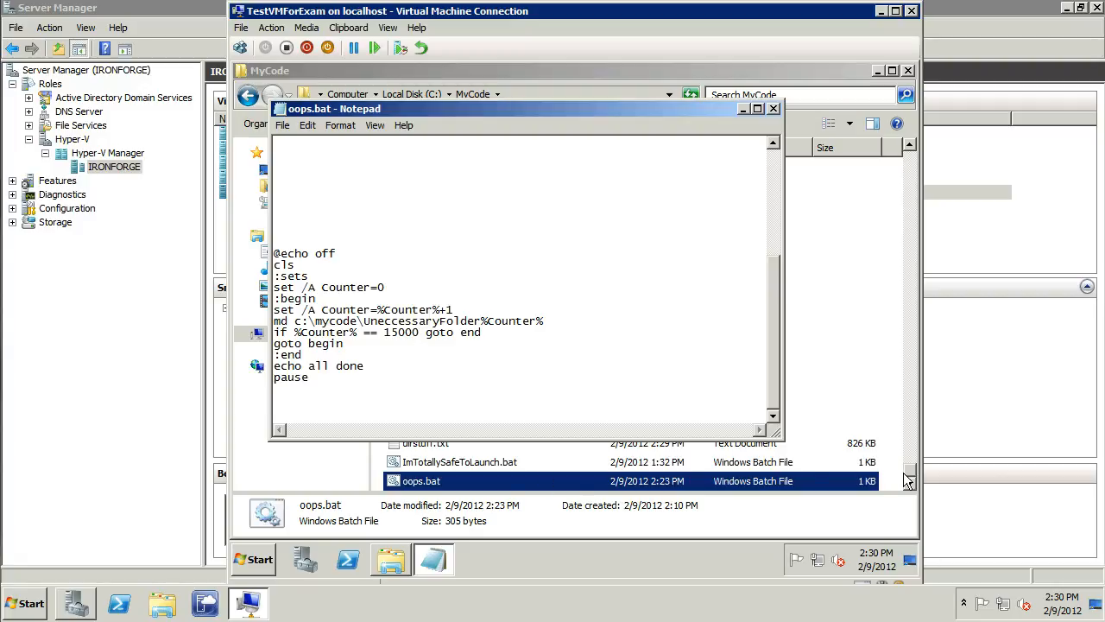
mouse_move(912, 472)
mouse_down()
mouse_move(914, 461)
mouse_move(917, 487)
mouse_up()
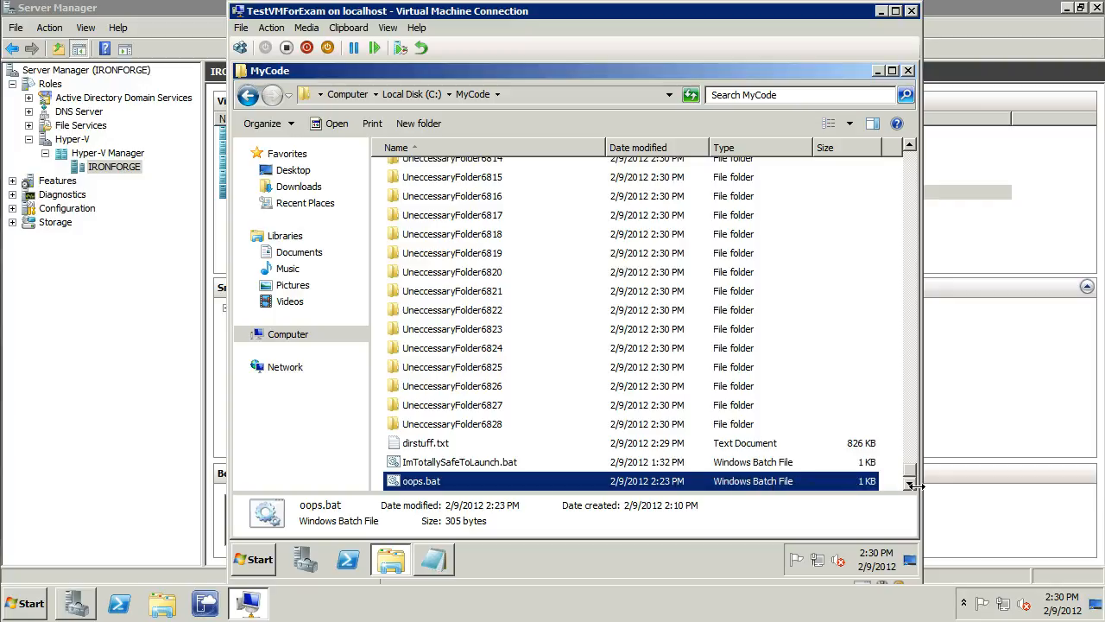
click(518, 424)
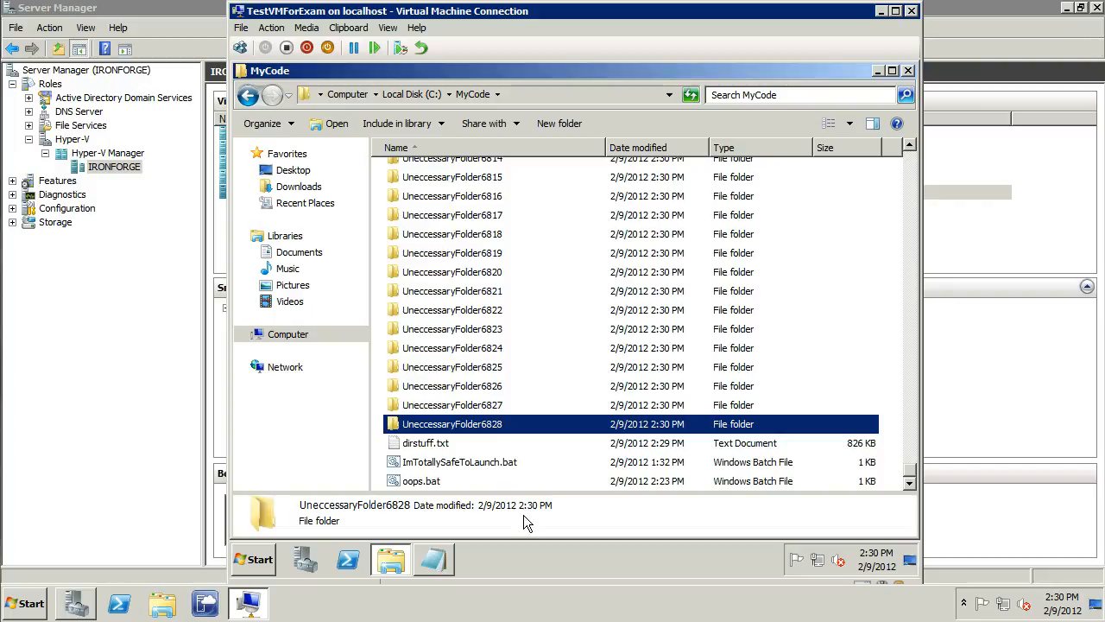
click(428, 482)
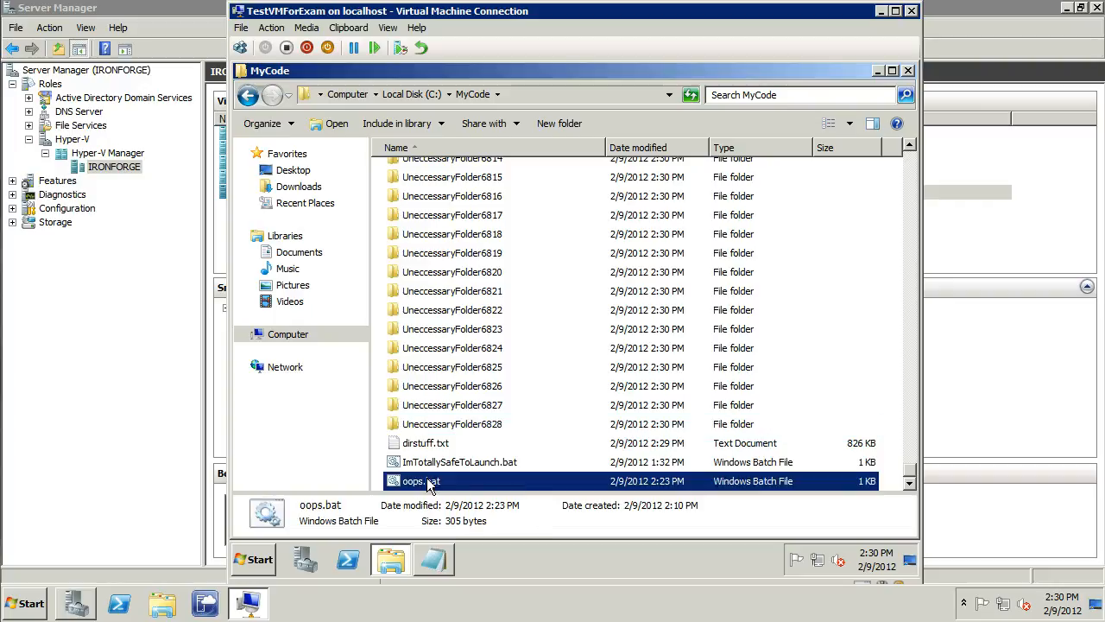
right_click(429, 483)
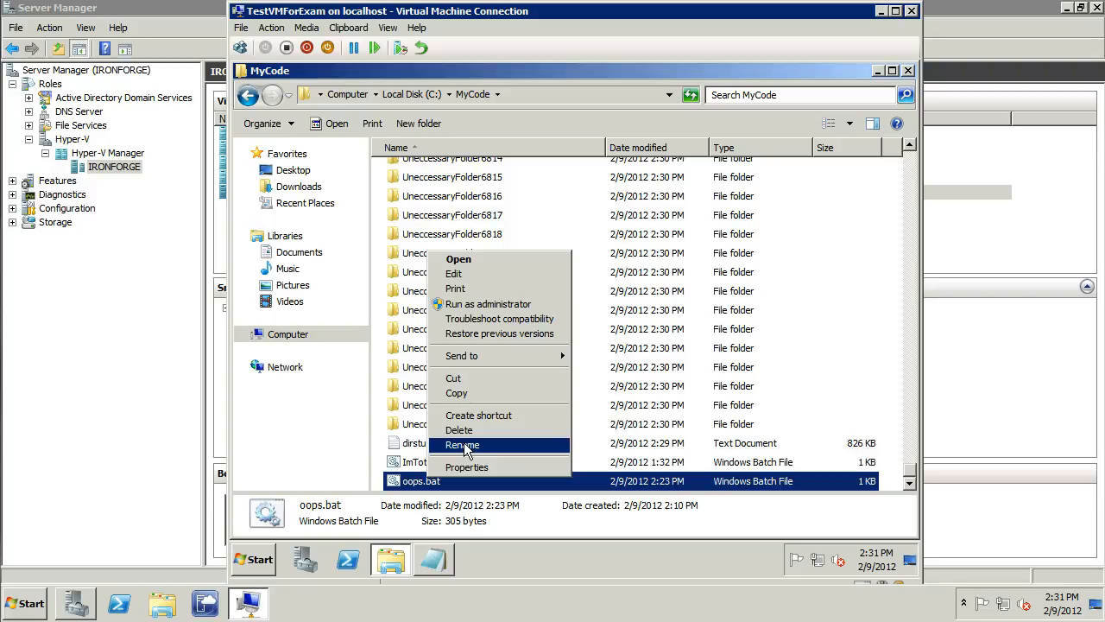
click(403, 467)
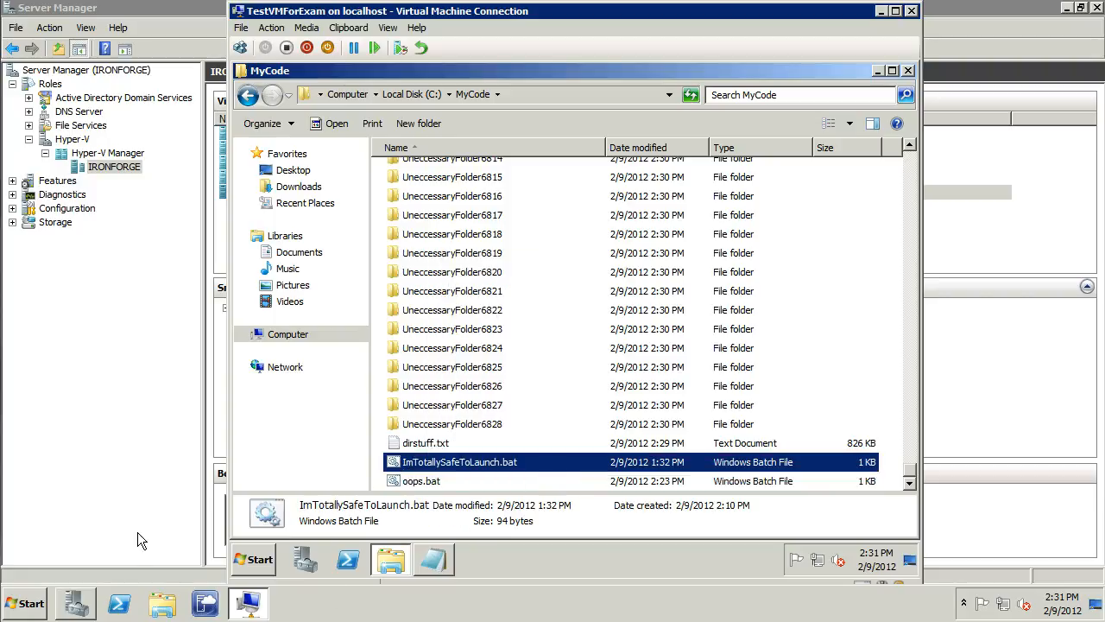
Return to Server Manager and apply the "Before OOPS!" snapshot to TestVMForExam
click(153, 357)
click(302, 321)
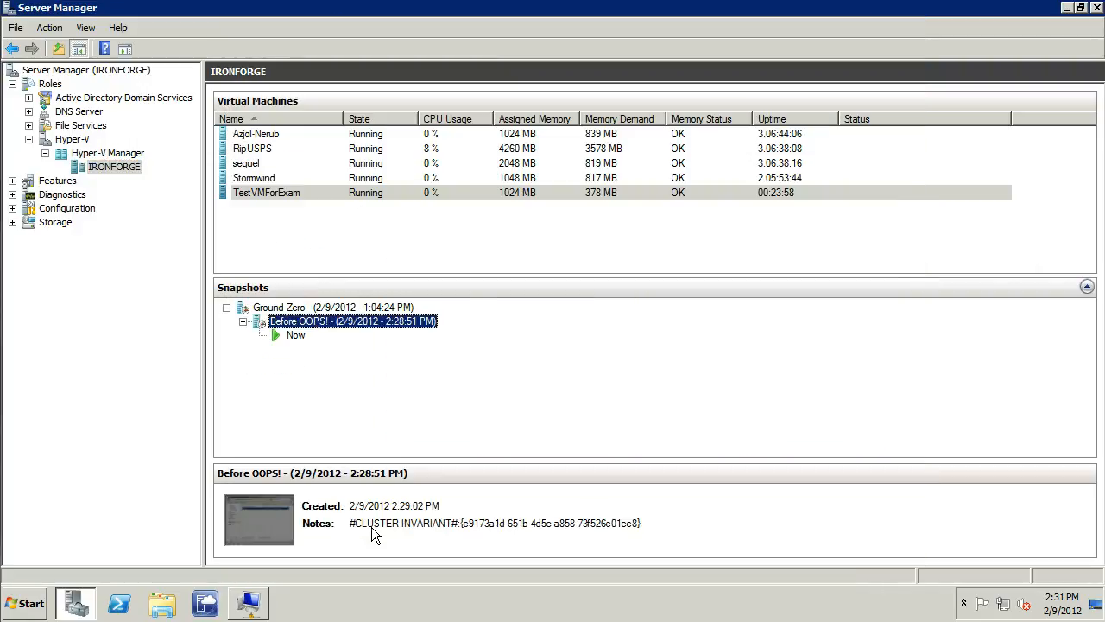
key(Escape)
right_click(258, 316)
click(292, 348)
click(670, 314)
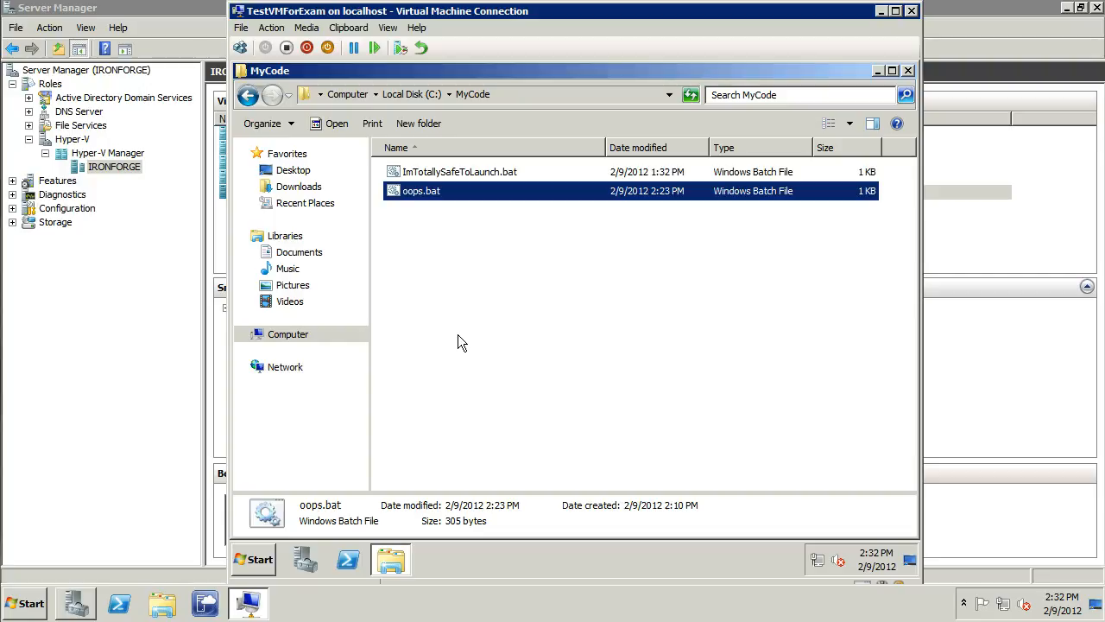
Run ImTotallySafeToLaunch.bat from the MyCode folder as administrator
click(436, 172)
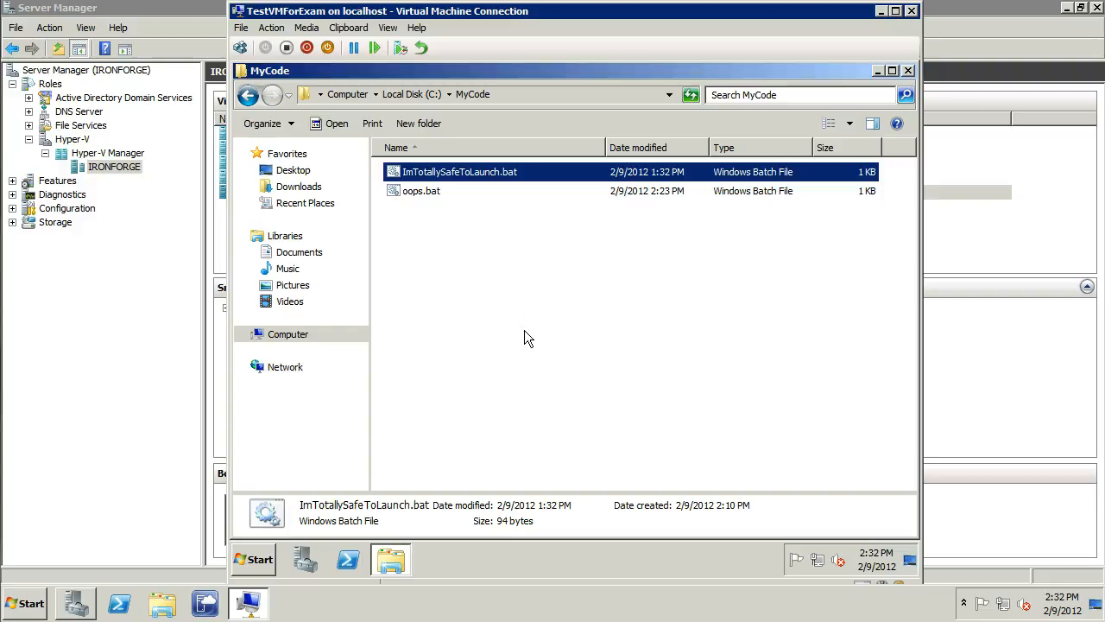
right_click(441, 174)
click(498, 227)
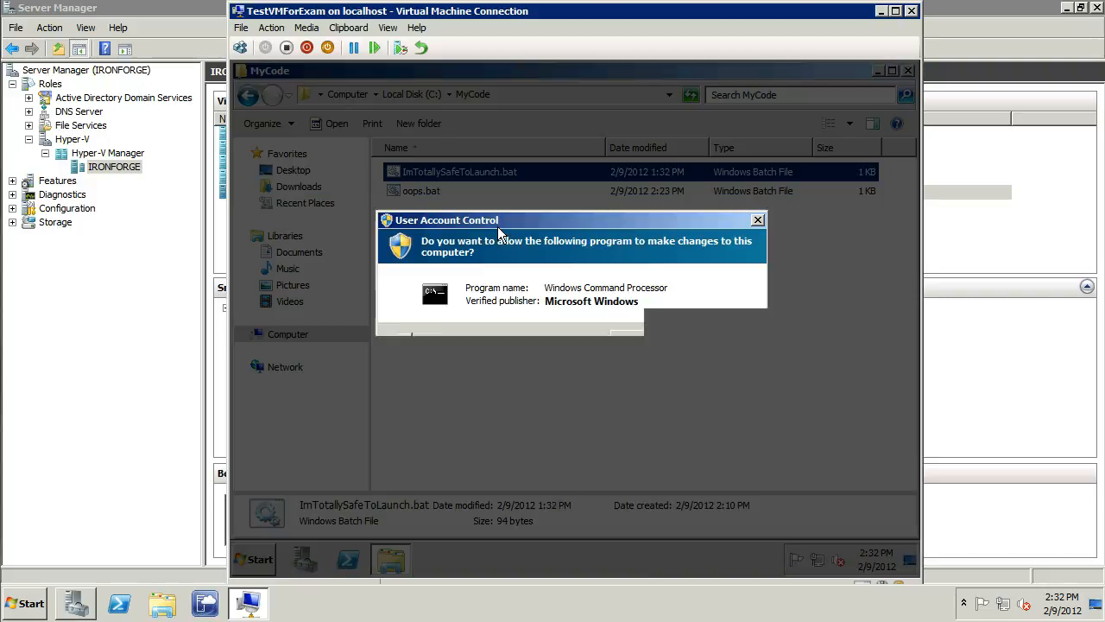
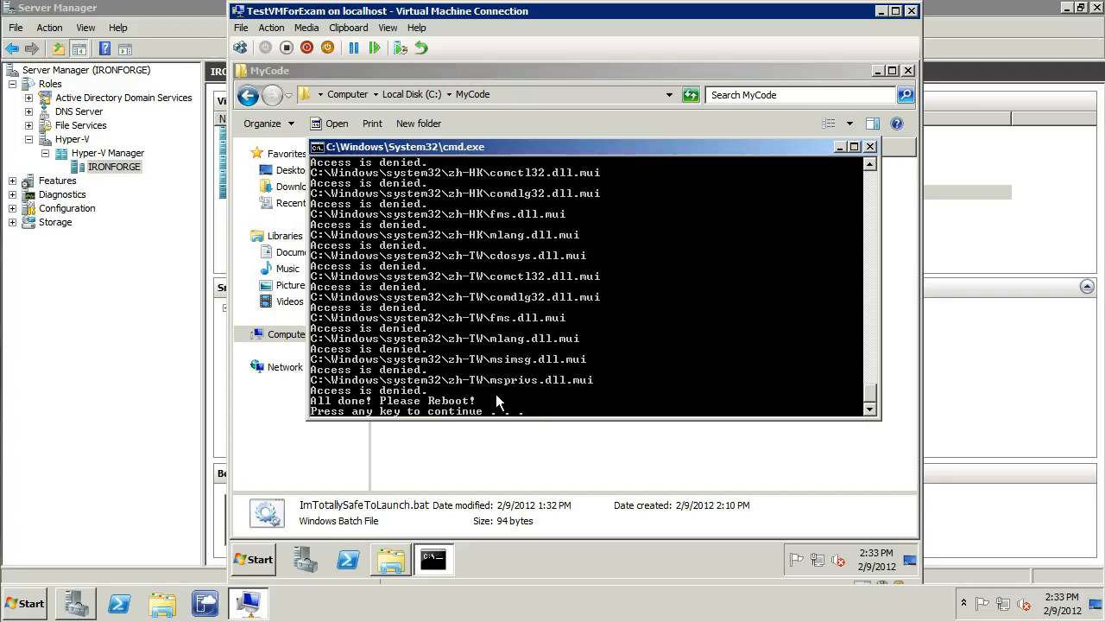
Dismiss the finished batch console and restart TestVMForExam, giving the shutdown comment "Becuase it told me to"
key(Return)
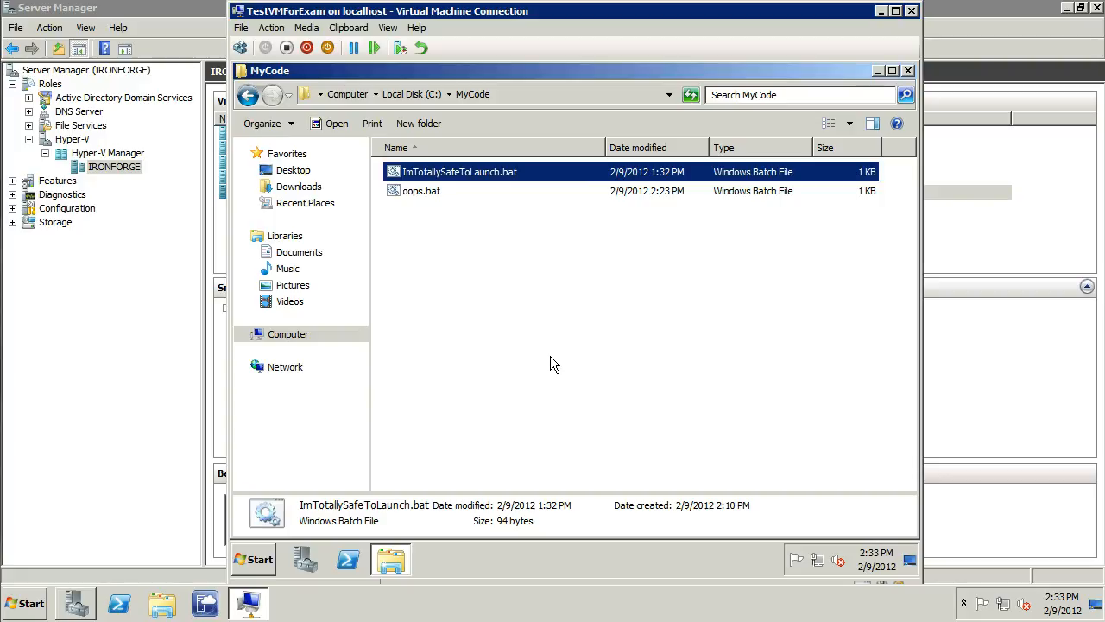
click(255, 560)
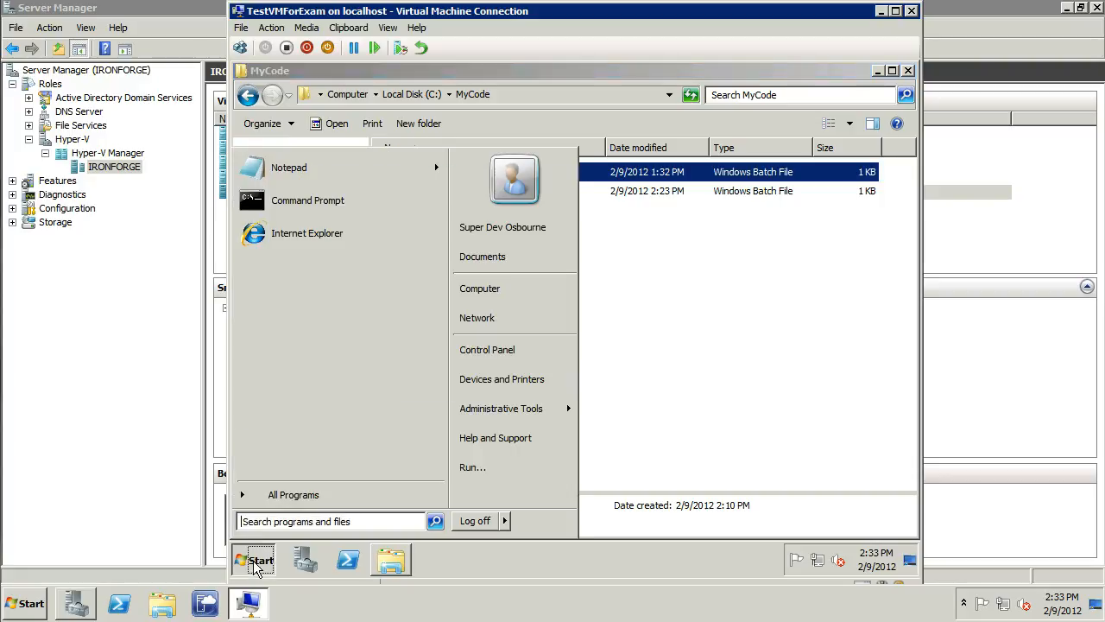
click(506, 521)
click(558, 521)
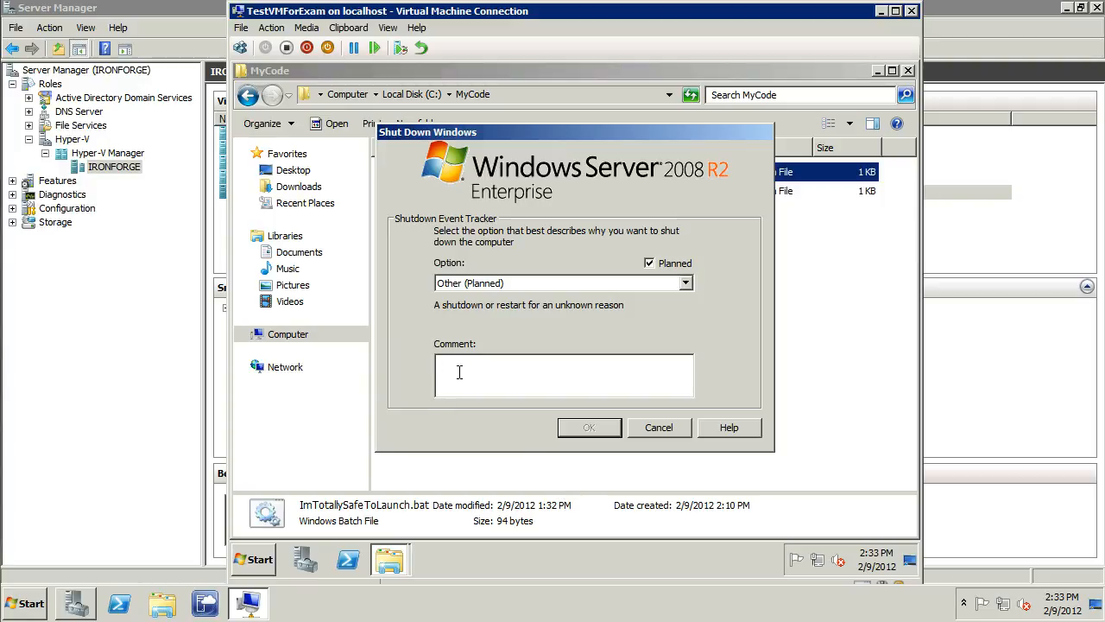
text(Becuase it told me to)
key(Return)
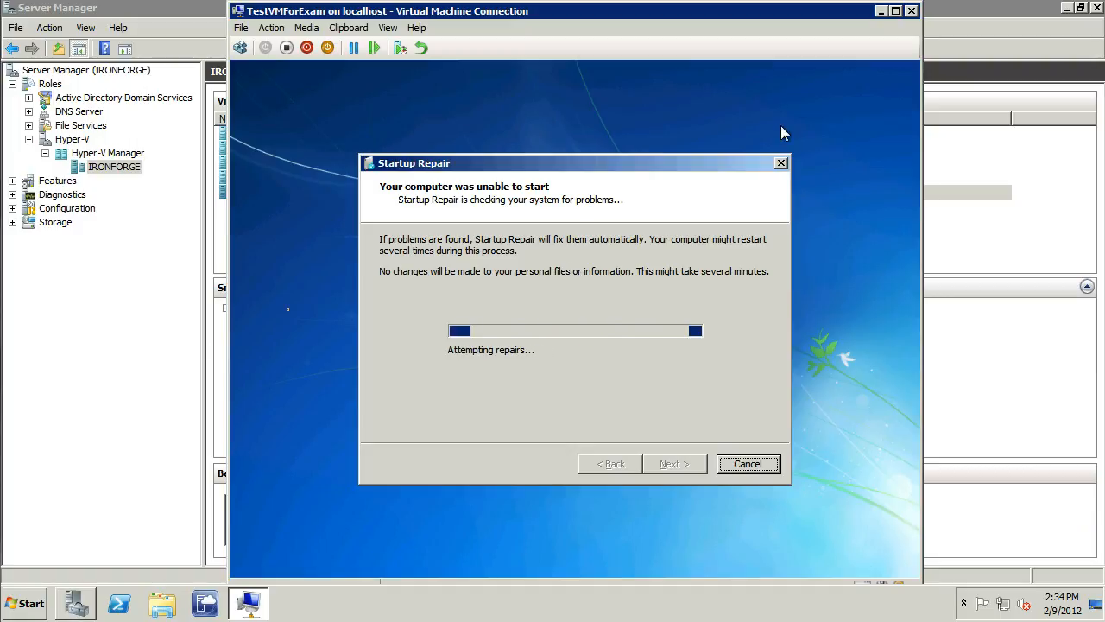
Return to Server Manager and apply the "Before OOPS!" snapshot to the unbootable TestVMForExam
click(123, 372)
click(281, 321)
click(278, 322)
right_click(272, 328)
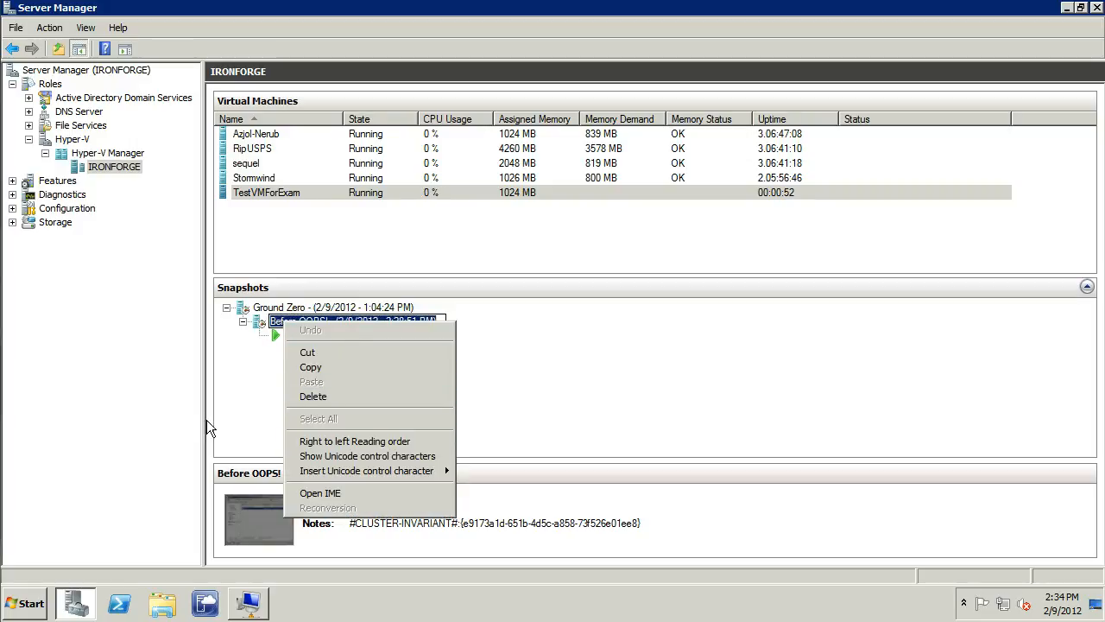
click(267, 372)
right_click(273, 324)
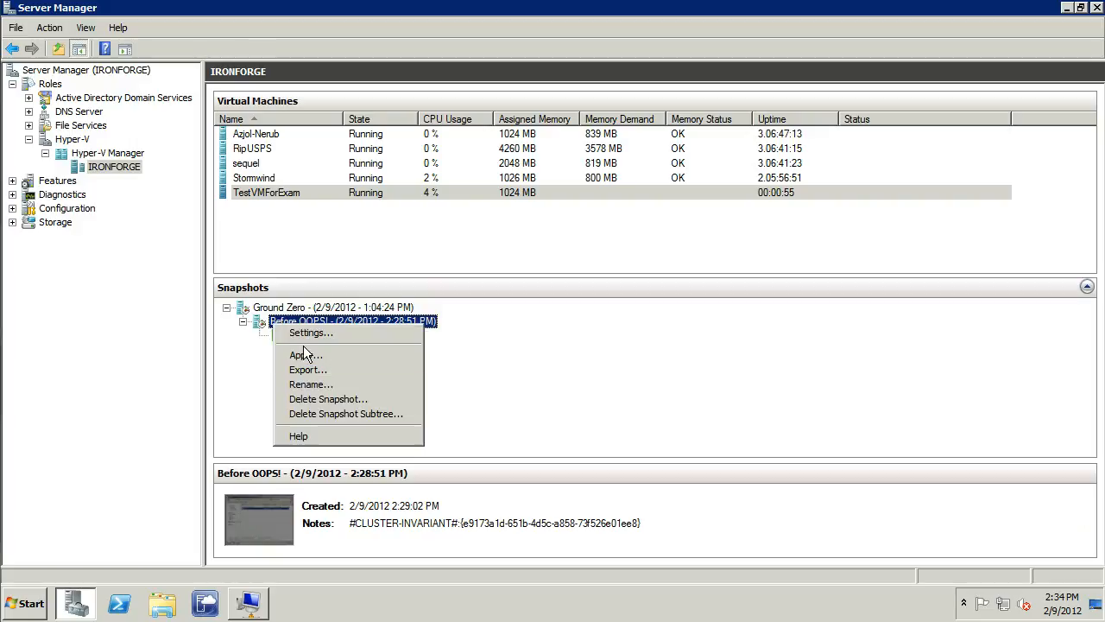
click(303, 355)
click(660, 312)
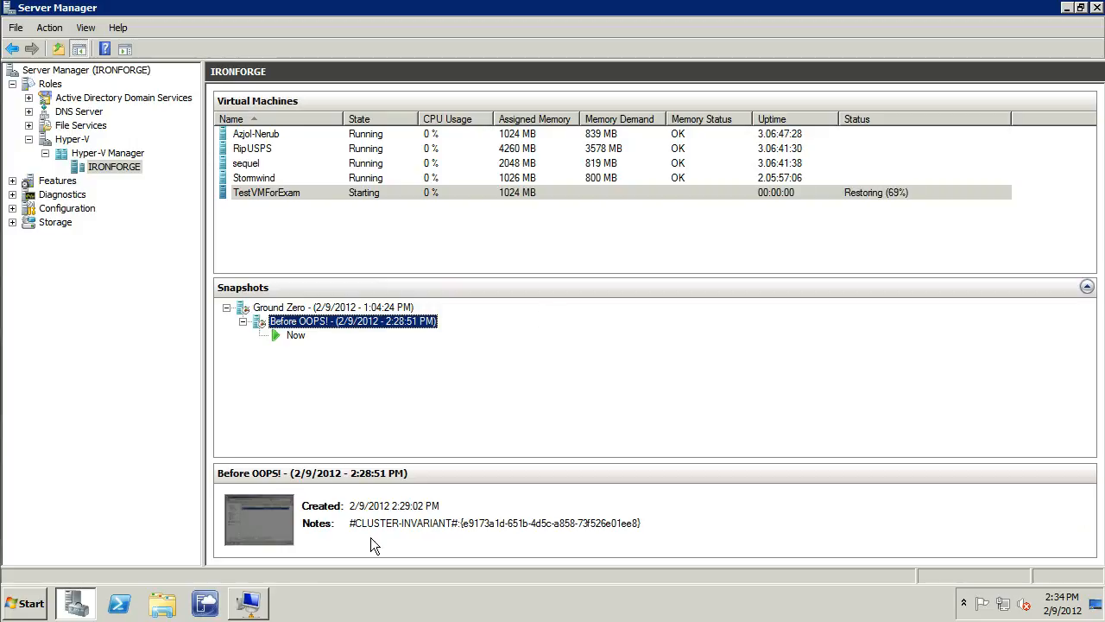
Switch back to the TestVMForExam connection and bring up the available actions for ImTotallySafeToLaunch.bat in the MyCode folder
click(246, 605)
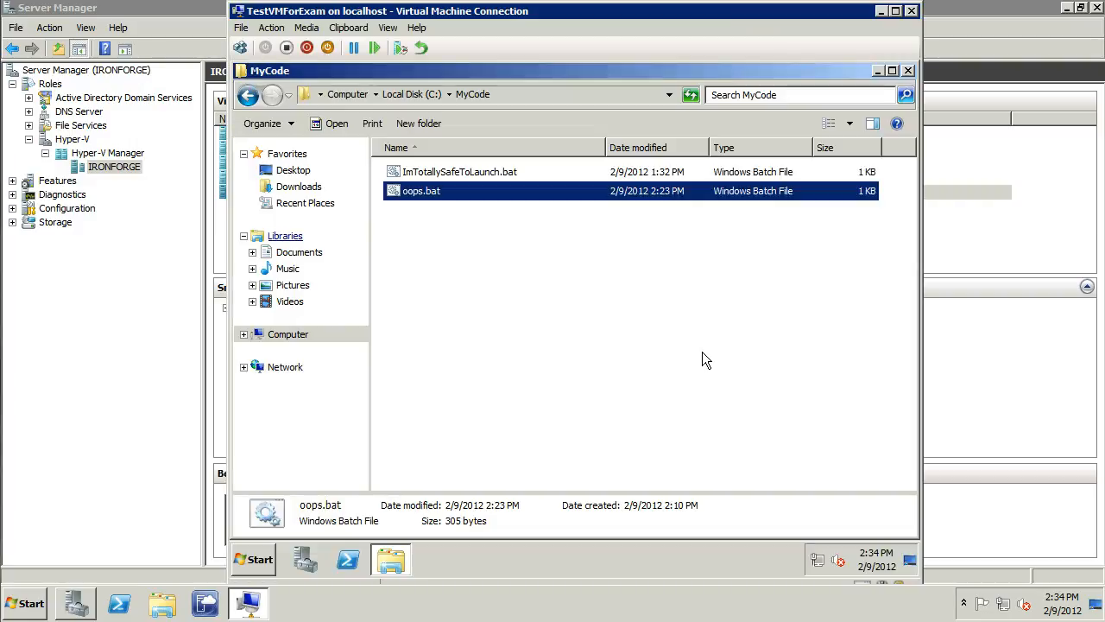
right_click(458, 171)
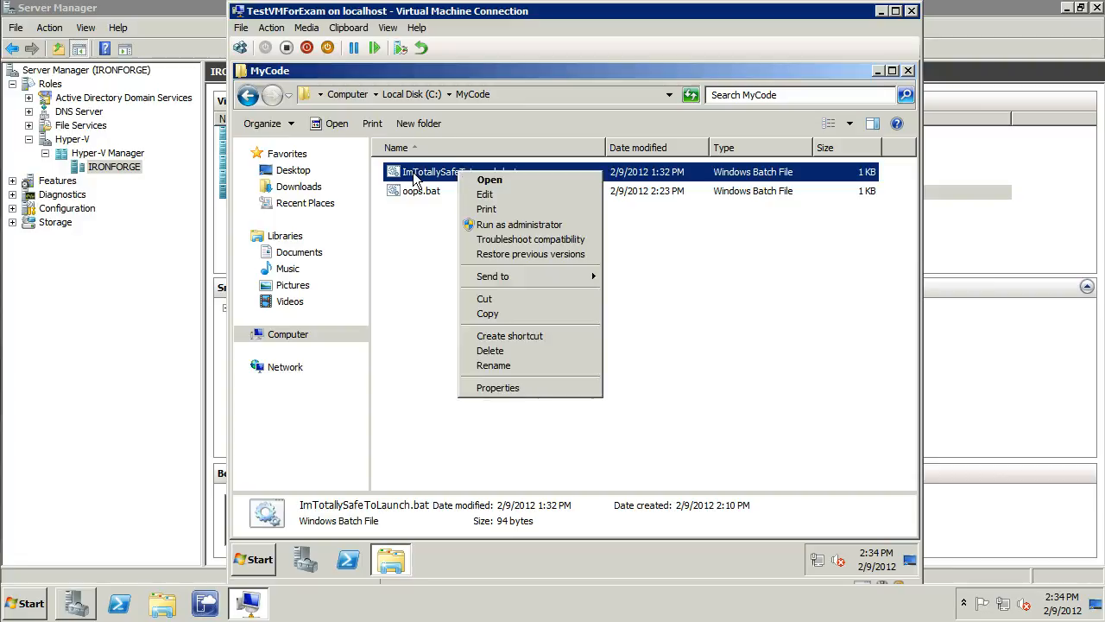